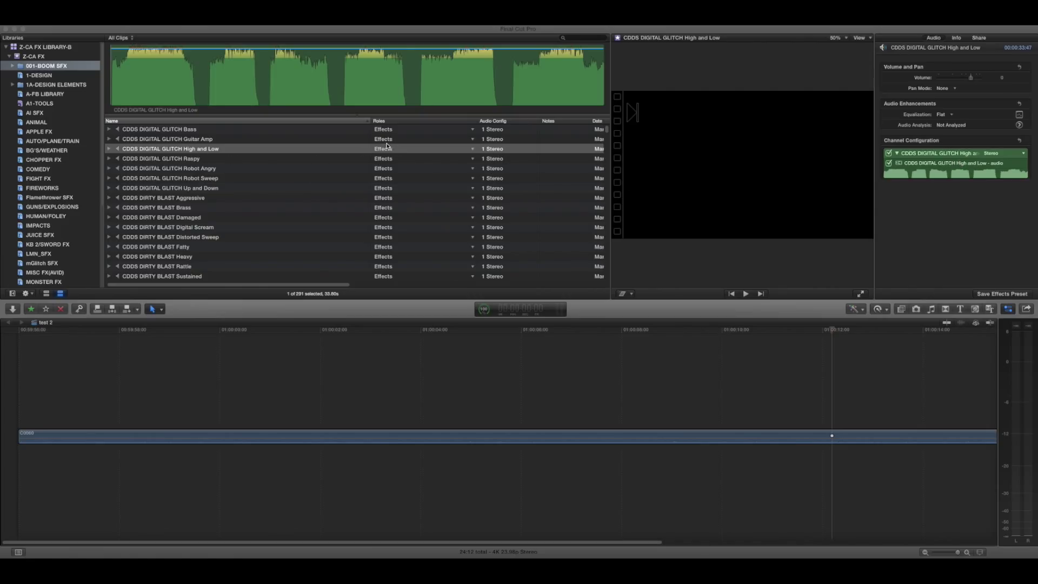
Try to assign the Stereo FX role to the clips from CDDS DIGITAL GLITCH Guitar Amp through CDDS DIRTY BLAST Rattle.
{"action": "left_click", "coordinate": [384, 139]}
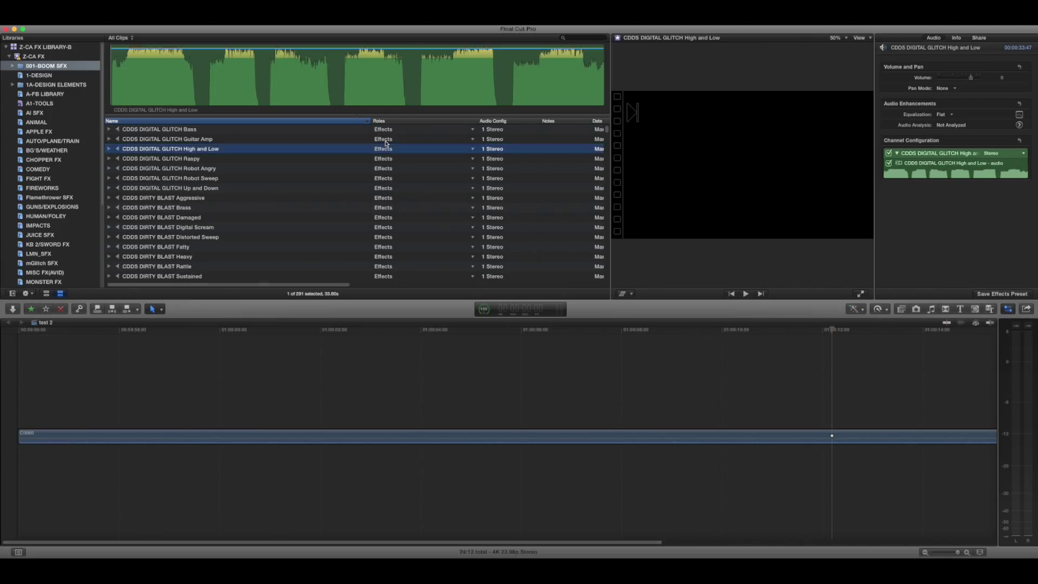
{"action": "left_click", "coordinate": [384, 266], "text": "shift"}
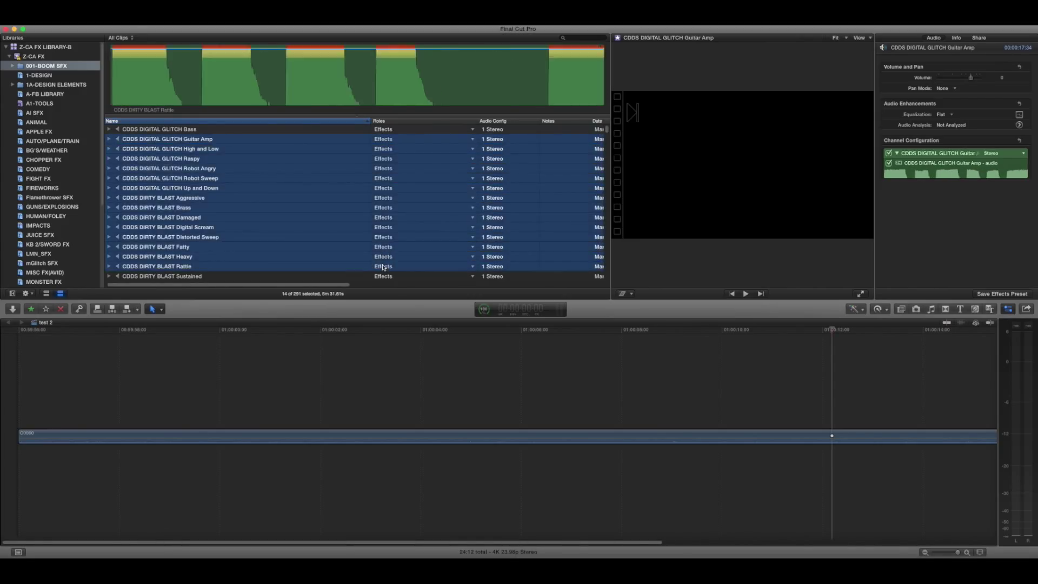
{"action": "left_click", "coordinate": [473, 140]}
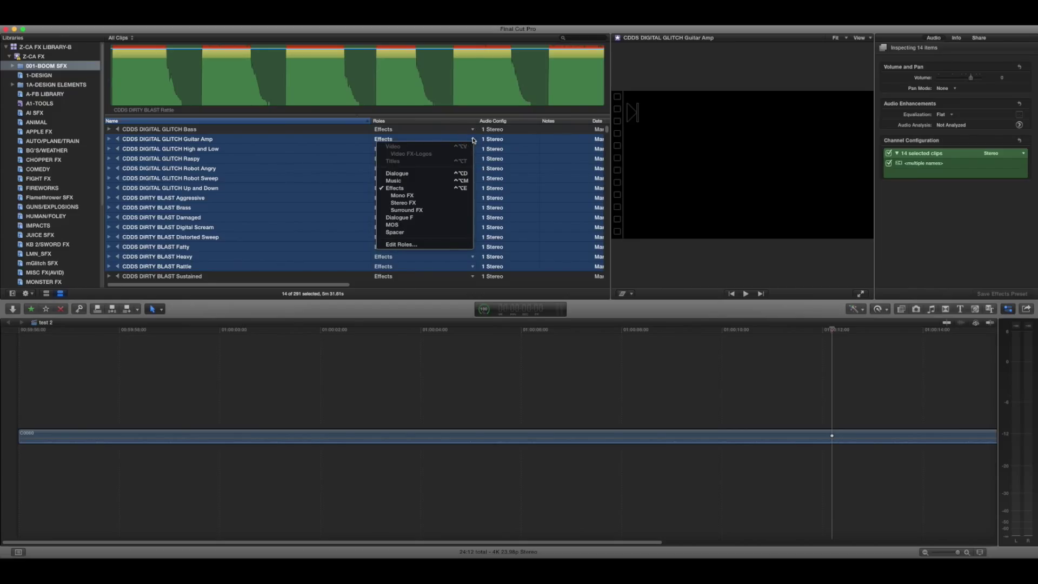
{"action": "left_click", "coordinate": [414, 203]}
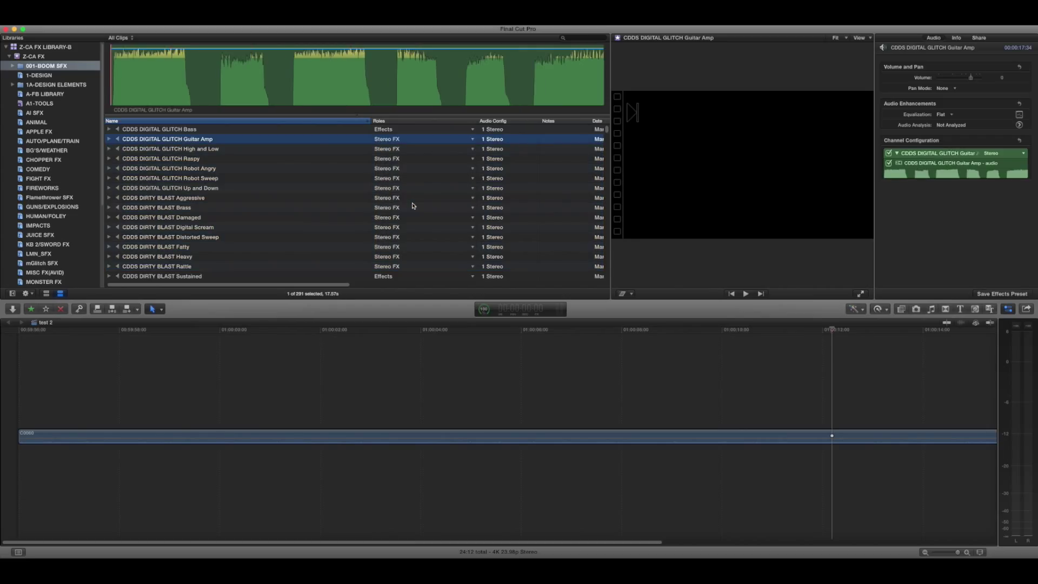
{"action": "key", "text": "super+z"}
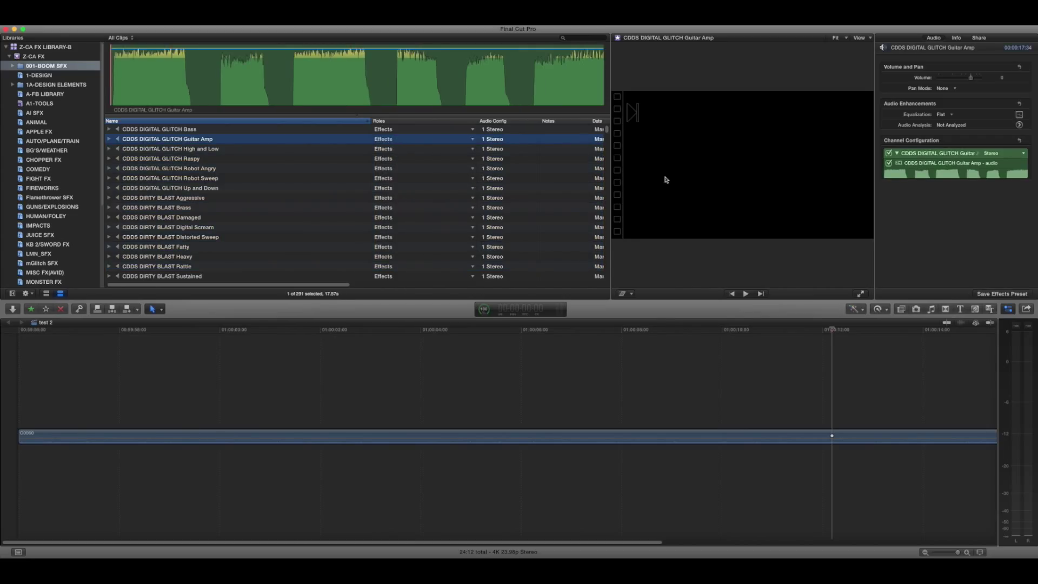
Reselect the clips from Guitar Amp through Dirty Blast Rattle and open their shared audio component name for editing.
{"action": "left_click", "coordinate": [186, 268], "text": "shift"}
{"action": "left_click", "coordinate": [936, 165]}
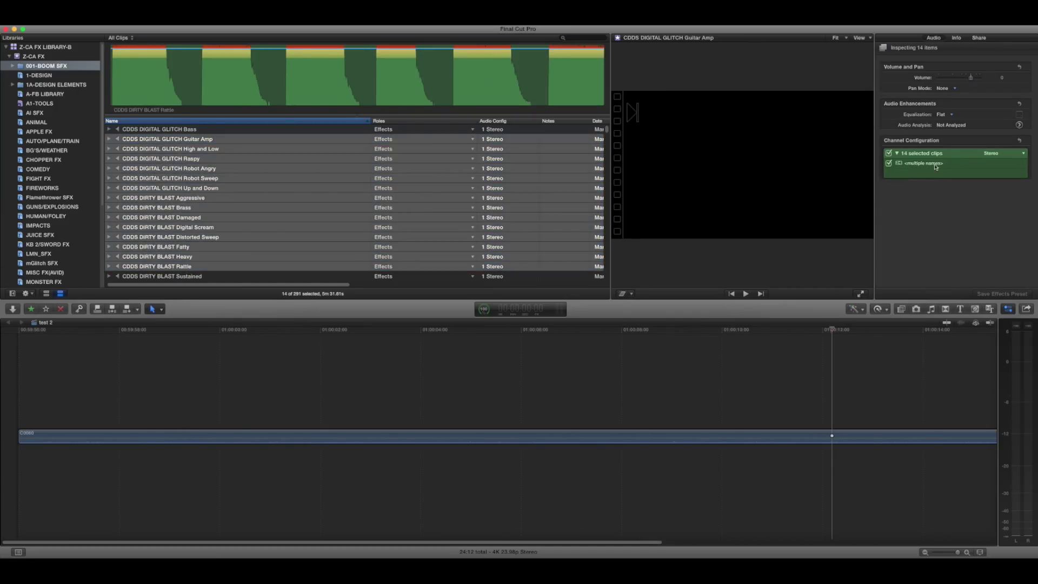
{"action": "left_click", "coordinate": [936, 165]}
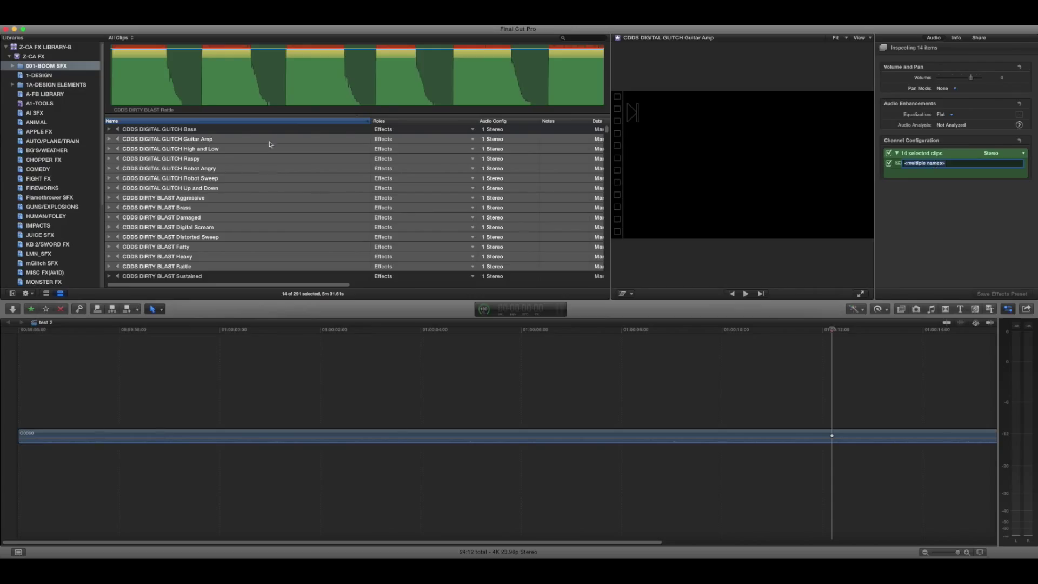
{"action": "left_click", "coordinate": [920, 222]}
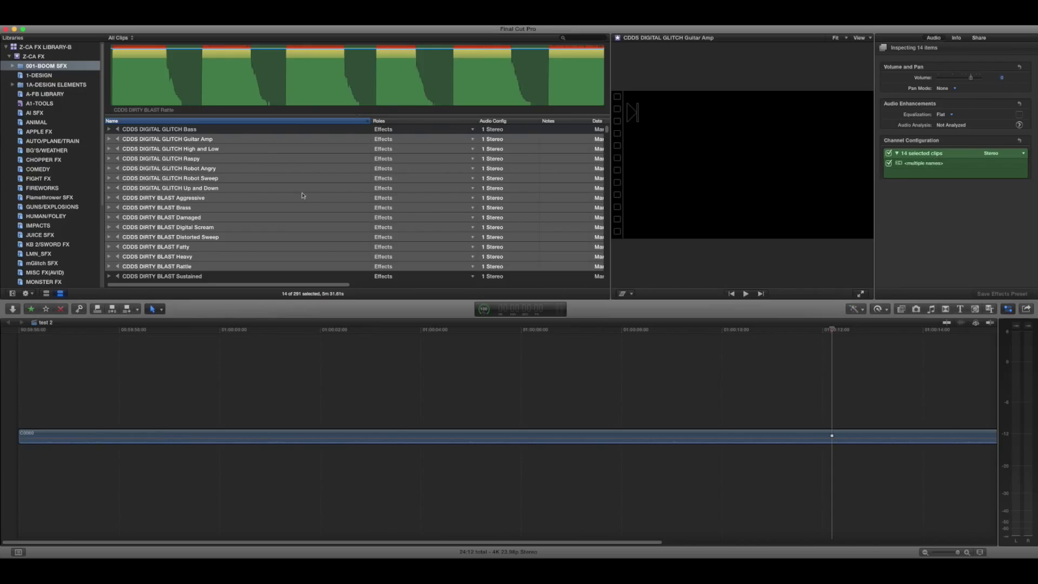
Open the NEW ROM TEST event in the TESTING 5-15 library and view the role choices for the 4ch clip.
{"action": "left_click", "coordinate": [5, 47]}
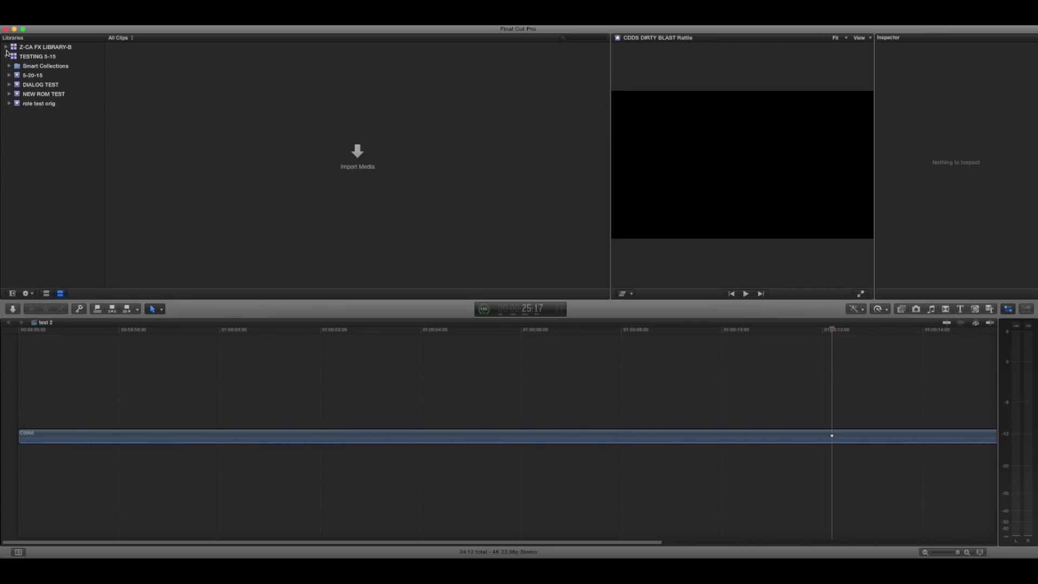
{"action": "left_click", "coordinate": [31, 93]}
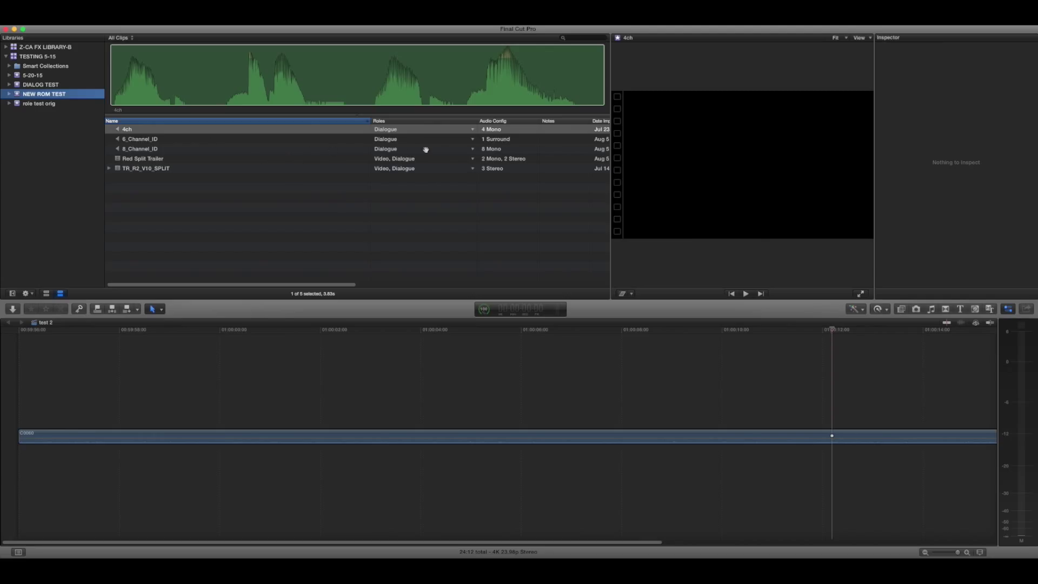
{"action": "left_click", "coordinate": [154, 139]}
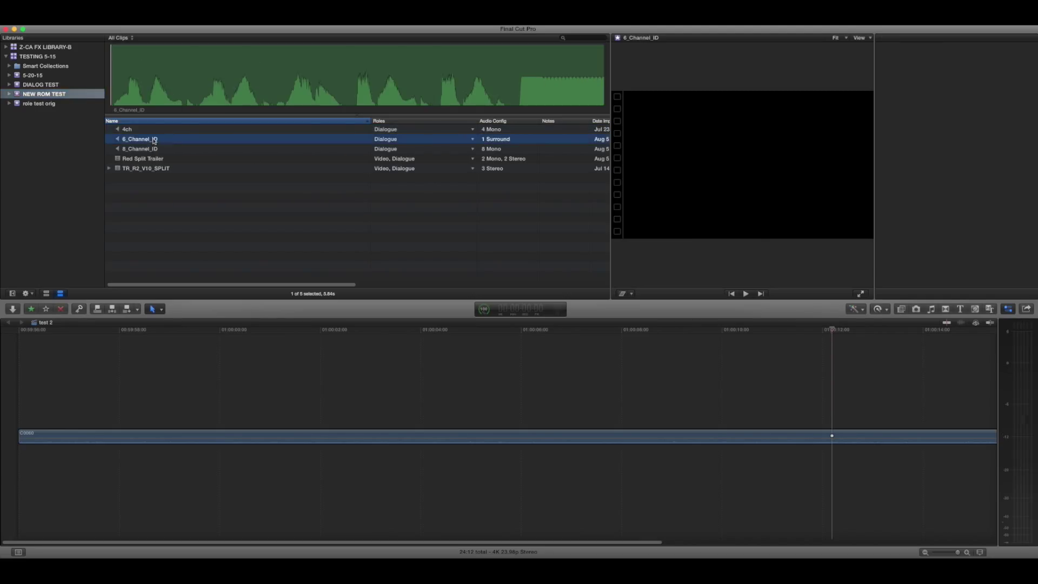
{"action": "left_click", "coordinate": [473, 129]}
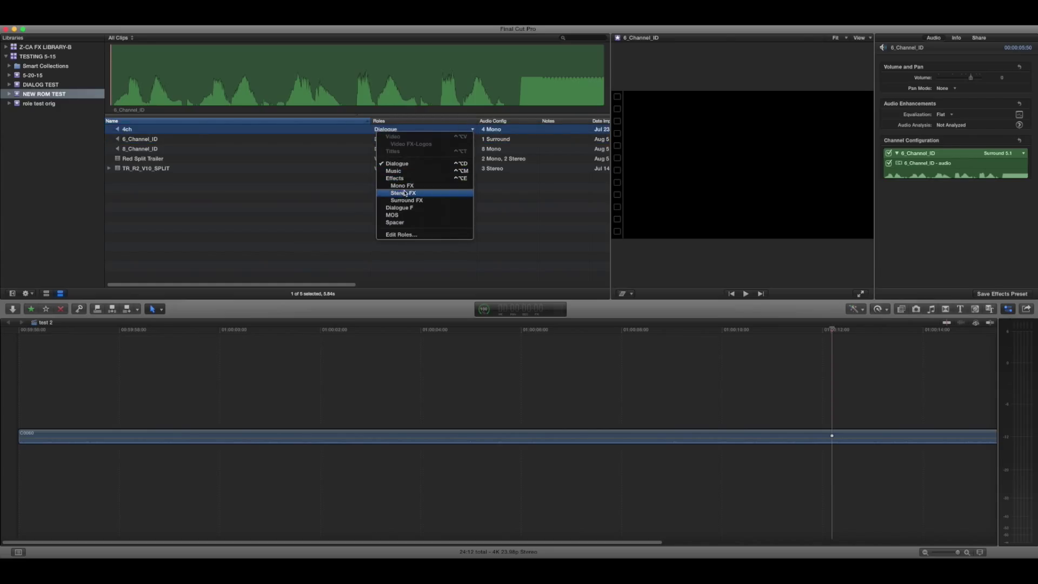
{"action": "left_click", "coordinate": [177, 190]}
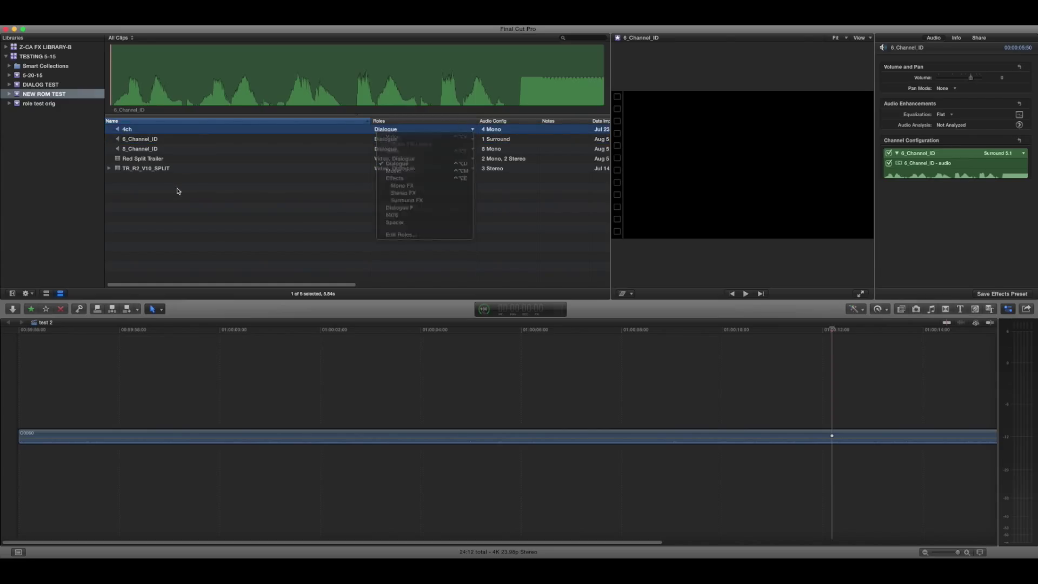
Open the 4ch clip in the timeline and inspect the info and audio settings of its first two audio components.
{"action": "right_click", "coordinate": [130, 129]}
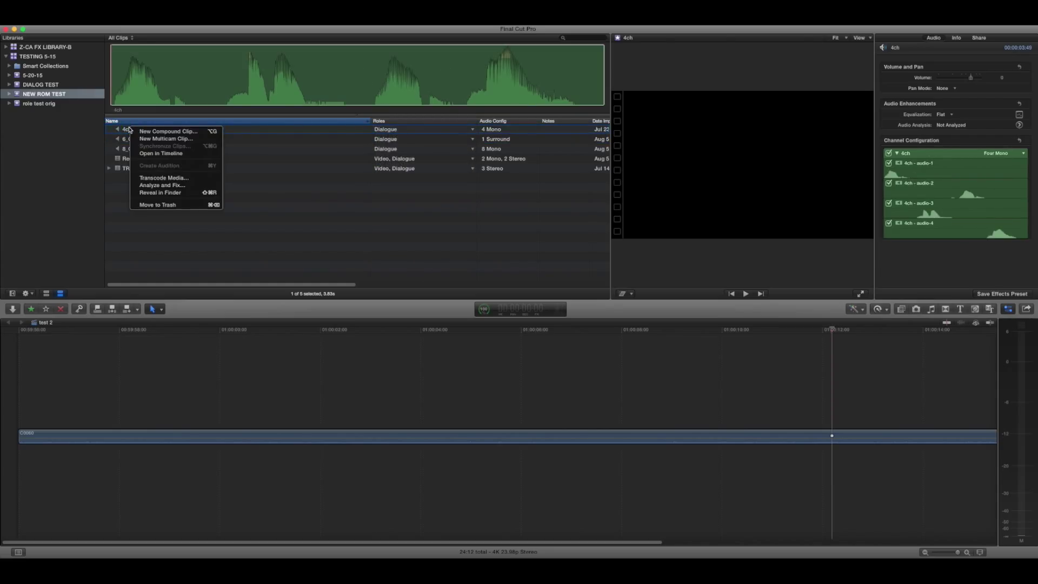
{"action": "left_click", "coordinate": [161, 153]}
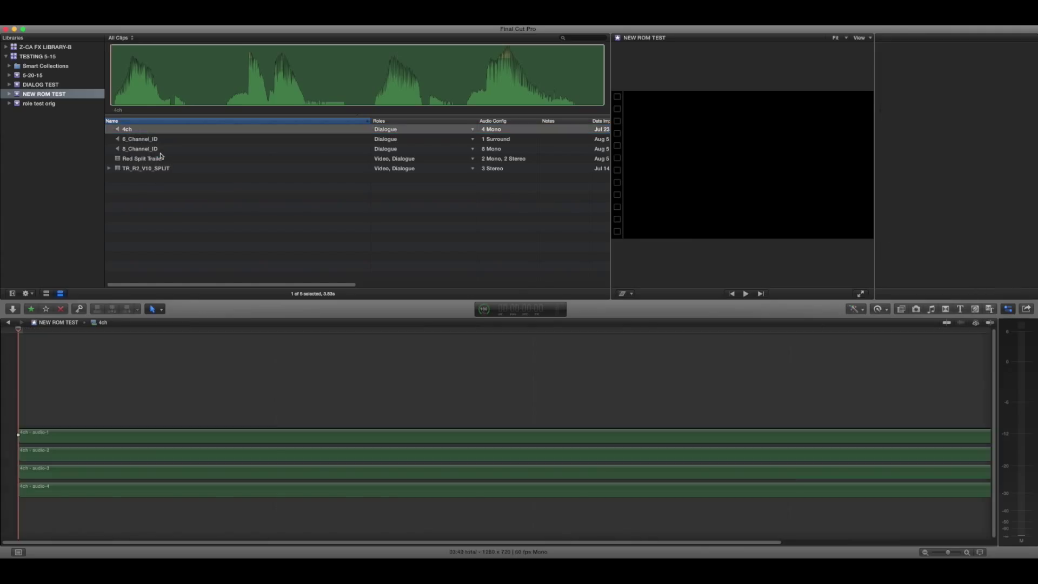
{"action": "left_click", "coordinate": [371, 436]}
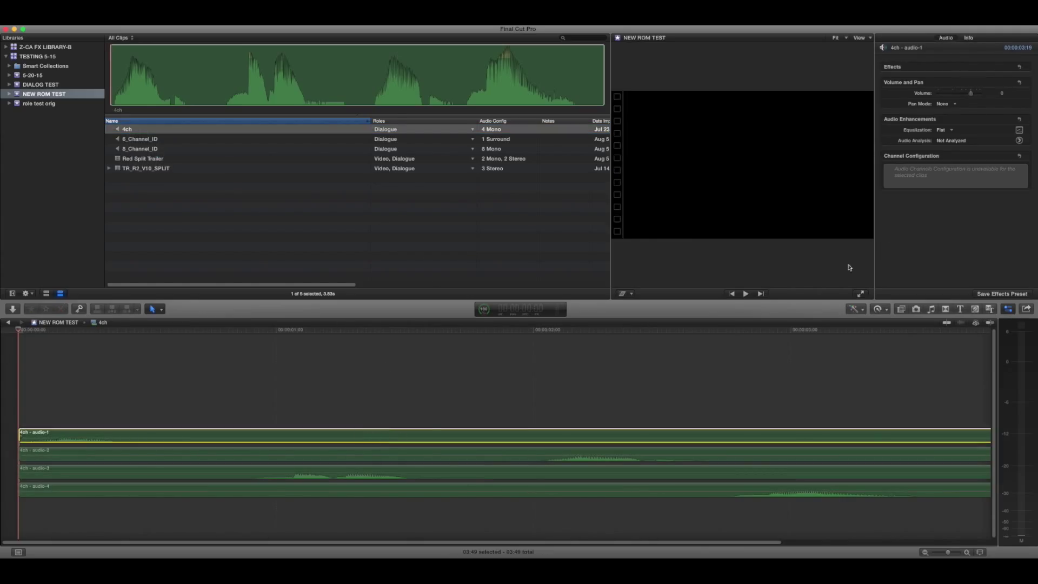
{"action": "left_click", "coordinate": [968, 38]}
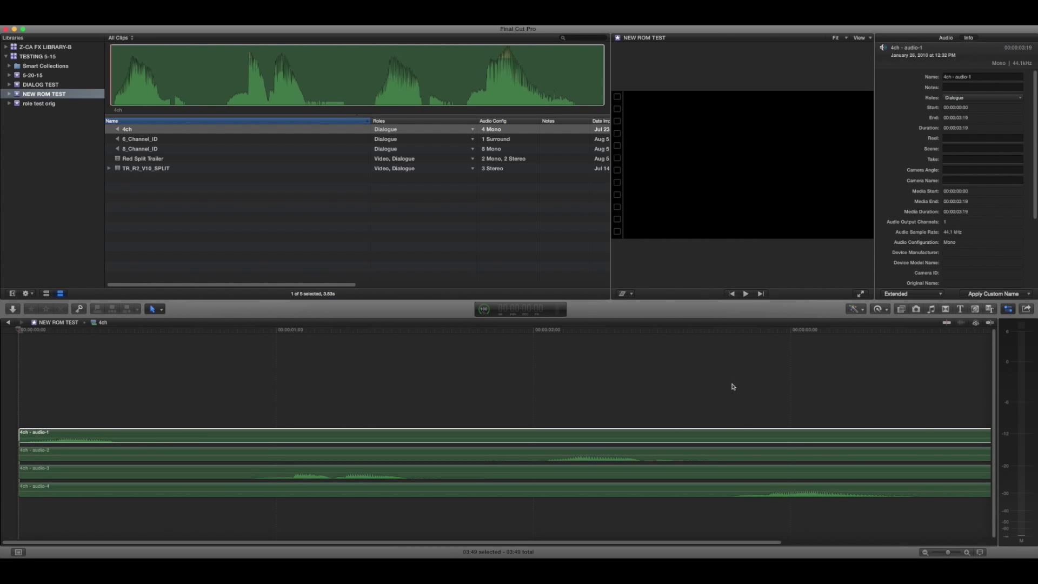
{"action": "left_click", "coordinate": [725, 453]}
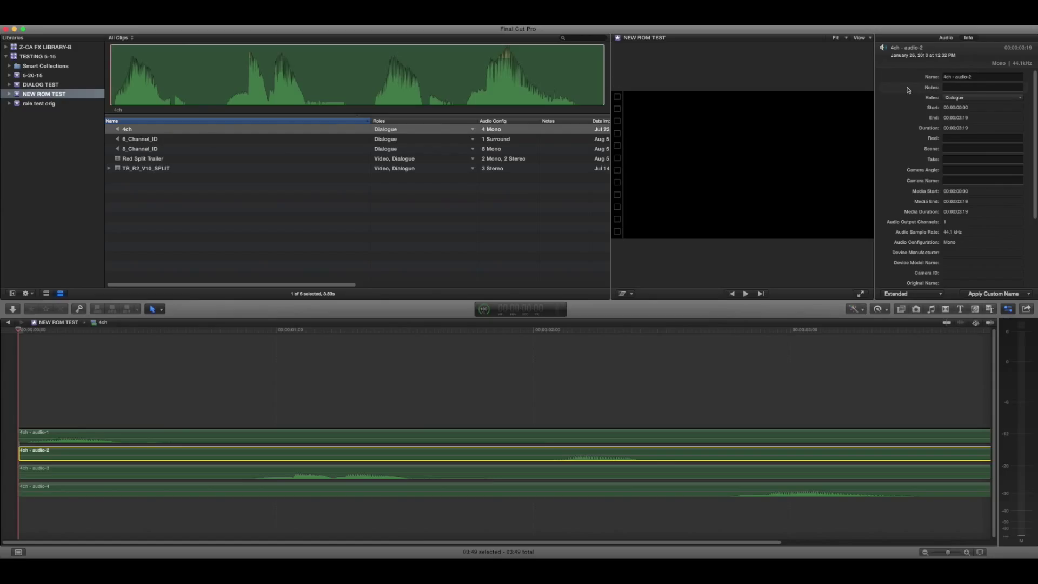
{"action": "left_click", "coordinate": [947, 38]}
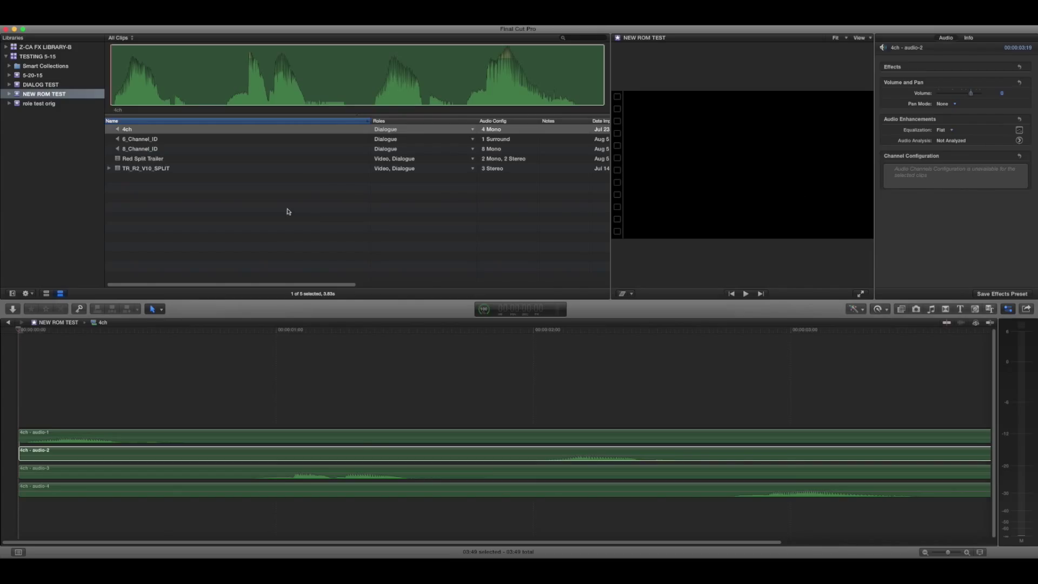
{"action": "left_click", "coordinate": [346, 437]}
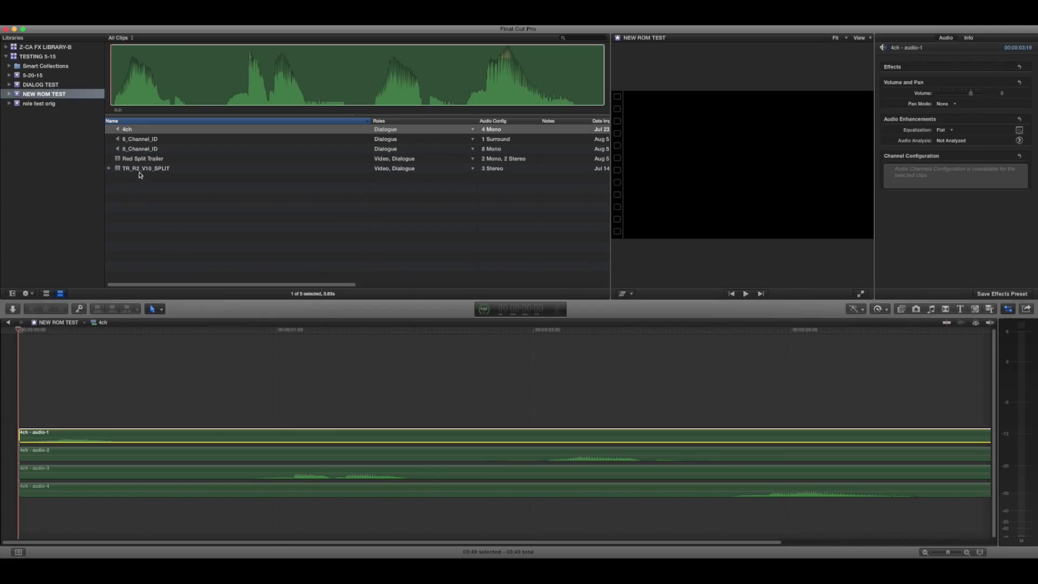
Set the channel configuration of the 6_Channel_ID clip to 6 Mono and open the clip in the timeline.
{"action": "left_click", "coordinate": [142, 140]}
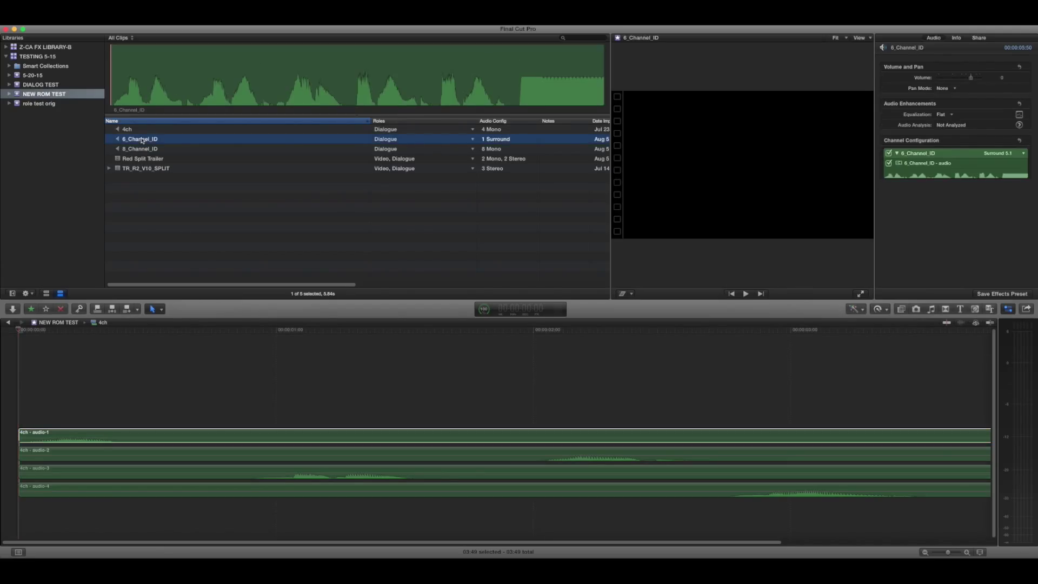
{"action": "left_click", "coordinate": [1012, 157]}
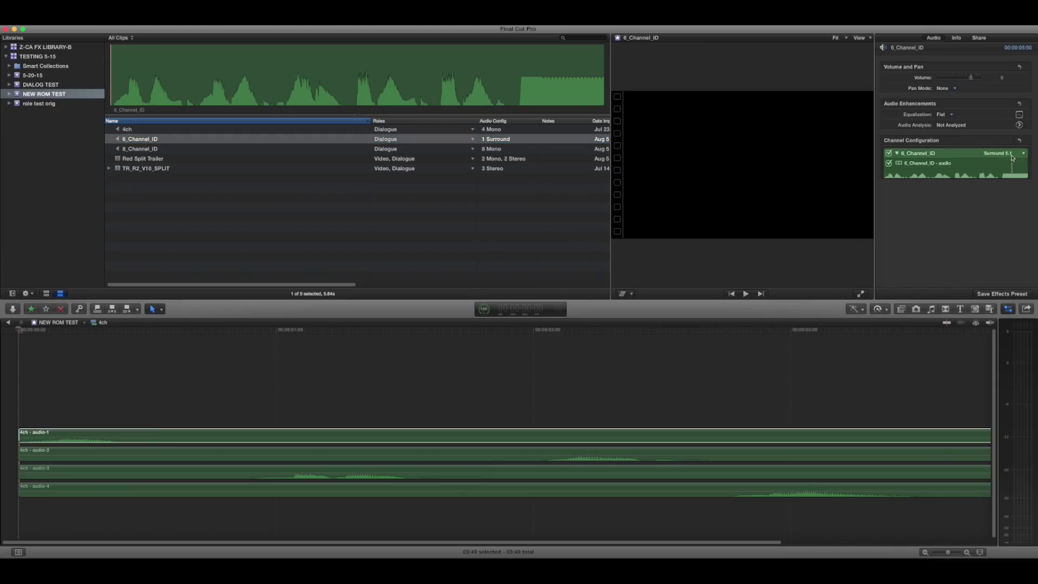
{"action": "left_click", "coordinate": [1012, 154]}
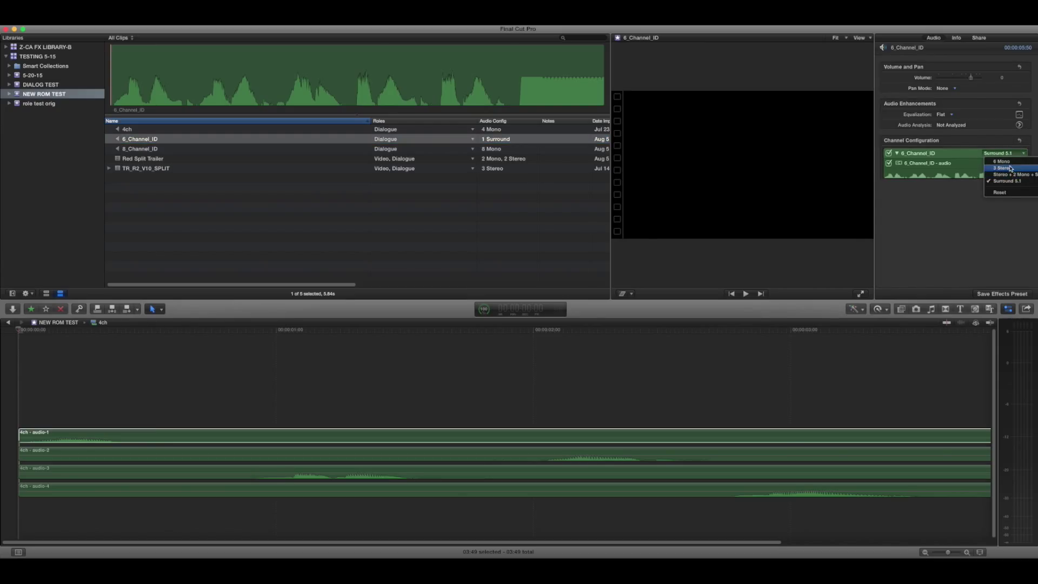
{"action": "left_click", "coordinate": [1003, 162]}
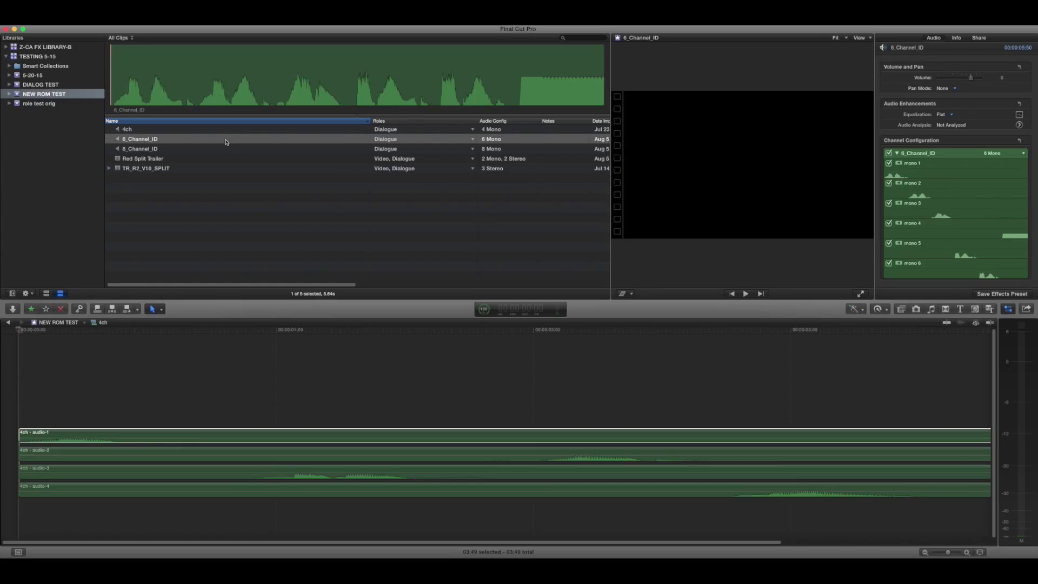
{"action": "right_click", "coordinate": [133, 139]}
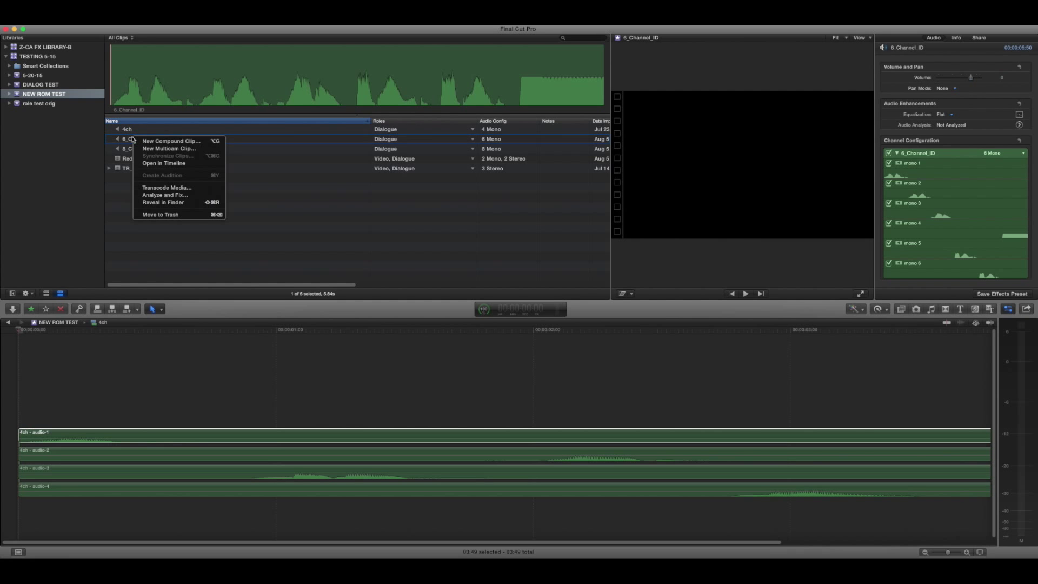
{"action": "left_click", "coordinate": [184, 163]}
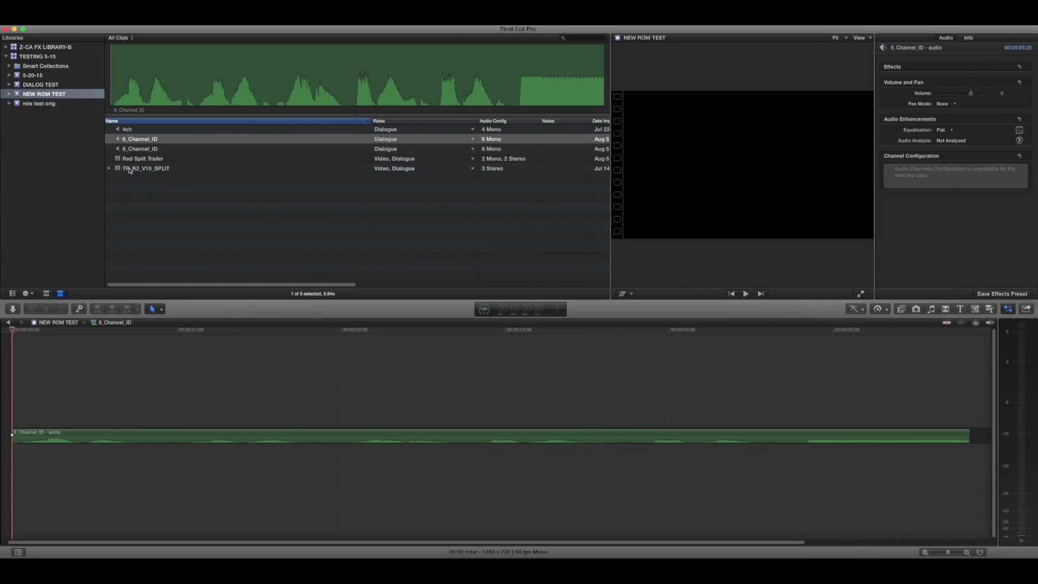
Rename the Red Split Trailer clip by replacing the word Red at the start with an 01 prefix.
{"action": "left_click", "coordinate": [129, 170]}
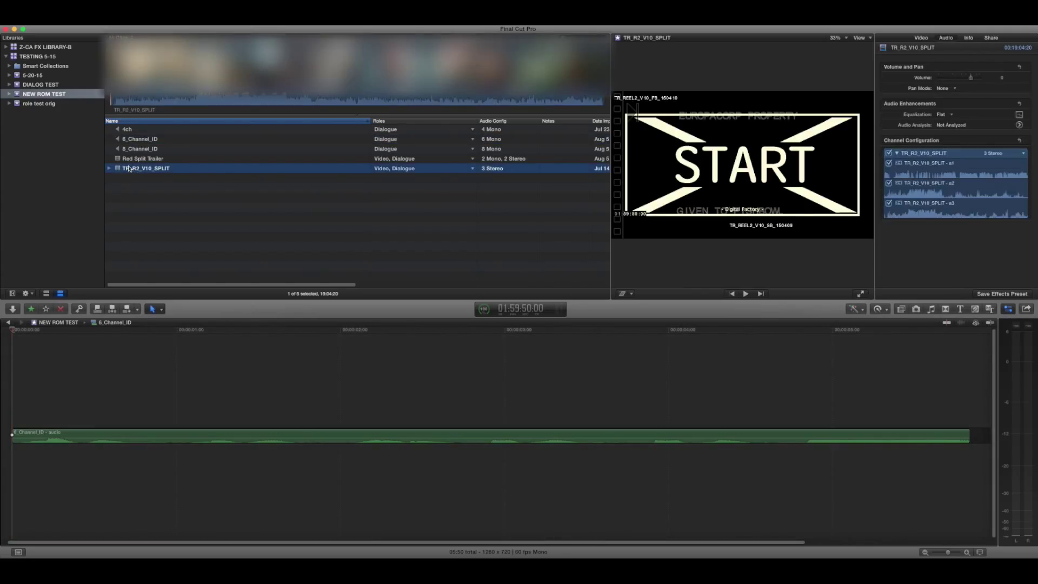
{"action": "left_click", "coordinate": [134, 160]}
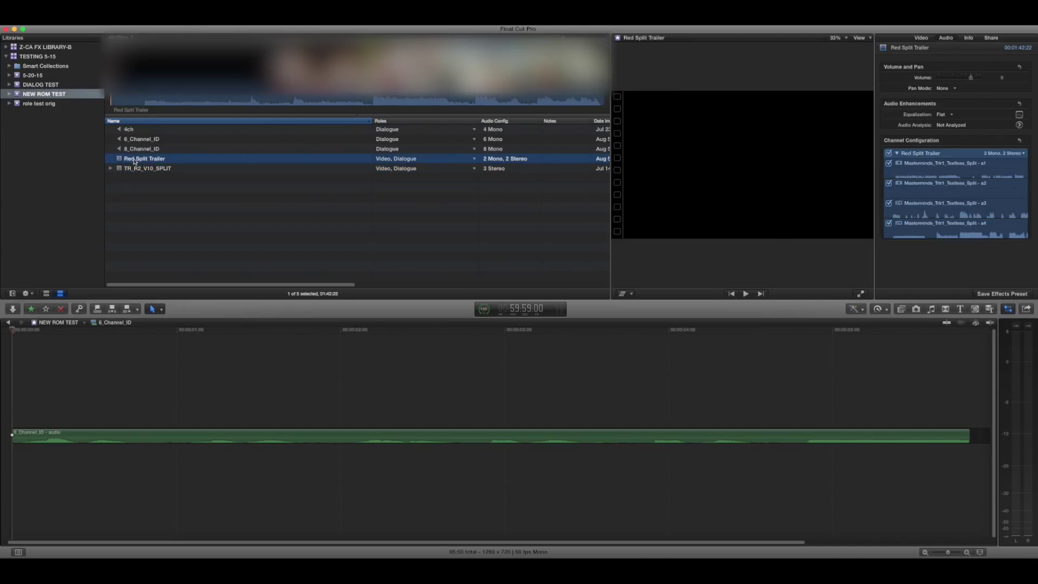
{"action": "left_click", "coordinate": [134, 159]}
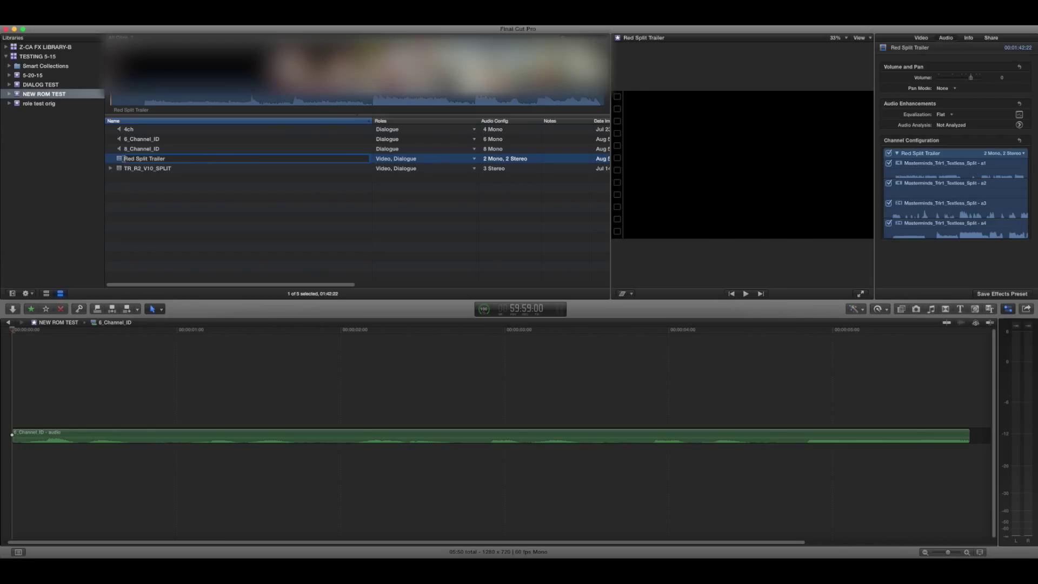
{"action": "key", "text": "Delete"}
{"action": "key", "text": "Delete"}
{"action": "key", "text": "Delete"}
{"action": "key", "text": "Delete"}
{"action": "type", "text": "01-"}
Rename the 8_Channel_ID clip to 01-8_Channel_ID and sort the clip list by name in ascending order.
{"action": "left_click", "coordinate": [127, 151]}
{"action": "left_click", "coordinate": [126, 152]}
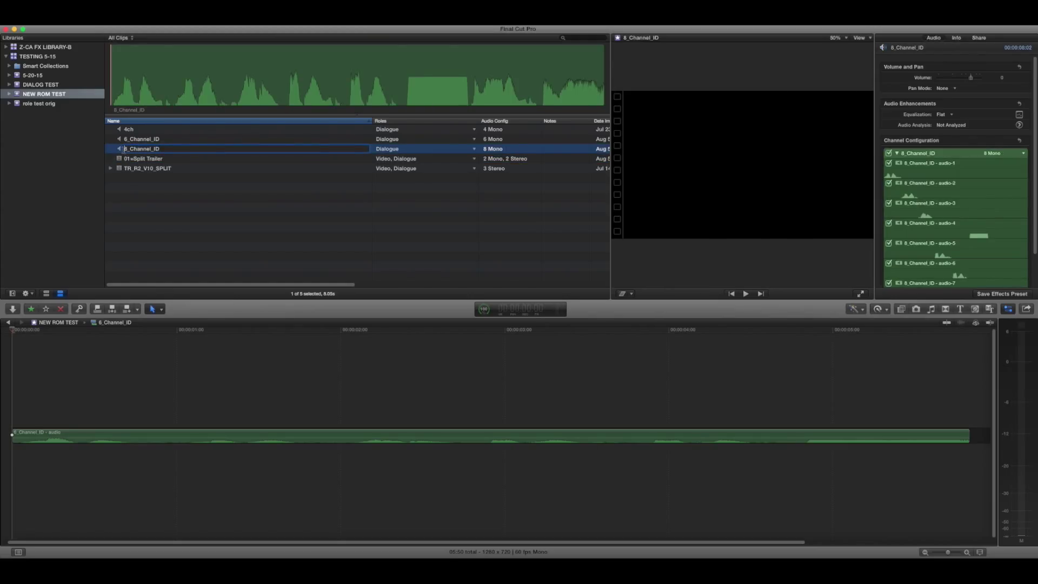
{"action": "type", "text": "01"}
{"action": "type", "text": "-"}
{"action": "key", "text": "Return"}
{"action": "left_click", "coordinate": [161, 120]}
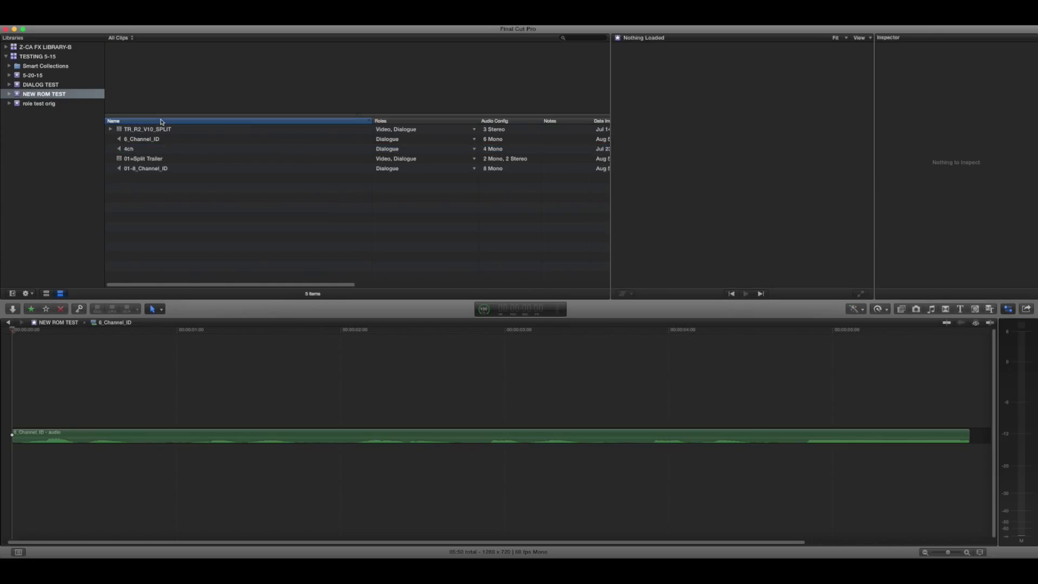
{"action": "left_click", "coordinate": [161, 120]}
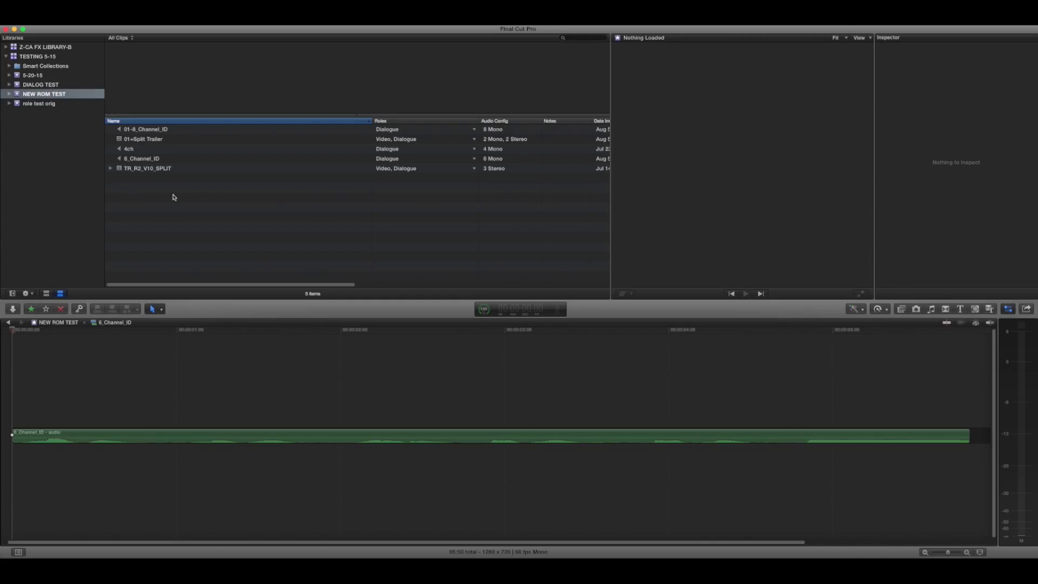
Export the NEW ROM TEST event as XML named NEW ROM TEST, with the Extended metadata view and version 1.5.
{"action": "left_click", "coordinate": [49, 98]}
{"action": "left_click", "coordinate": [57, 21]}
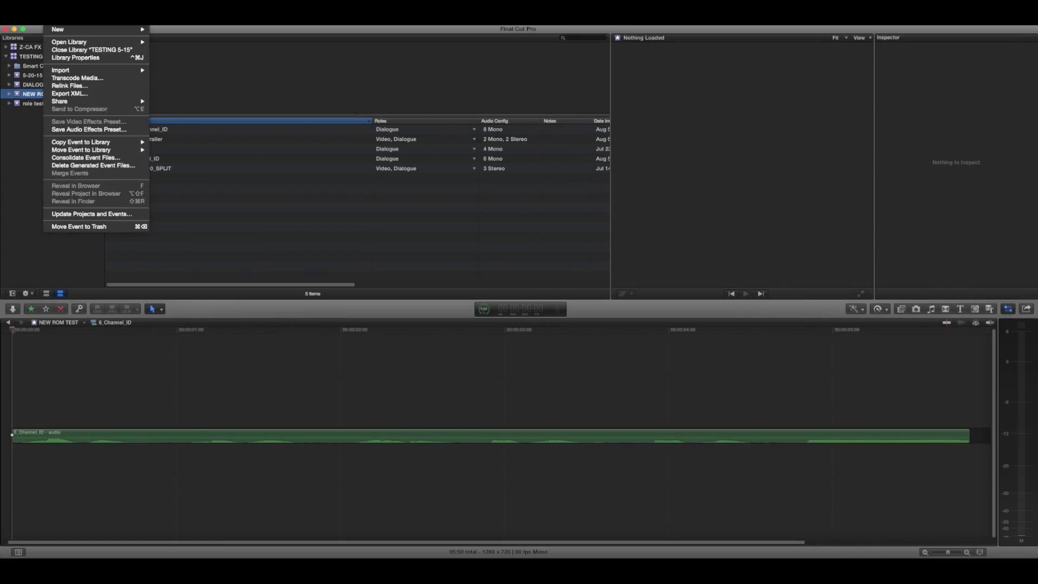
{"action": "left_click", "coordinate": [79, 96]}
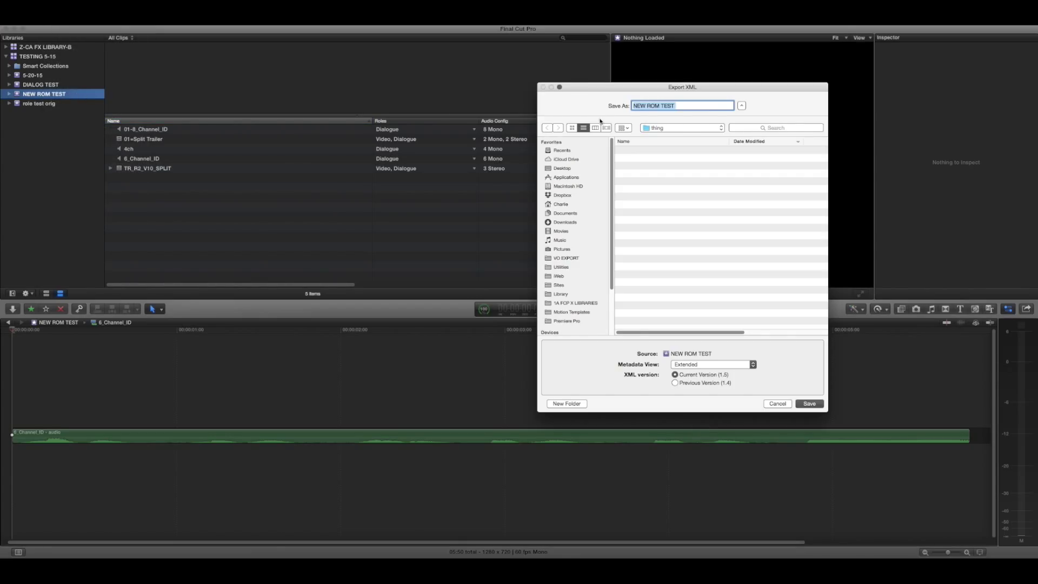
{"action": "left_click", "coordinate": [812, 404]}
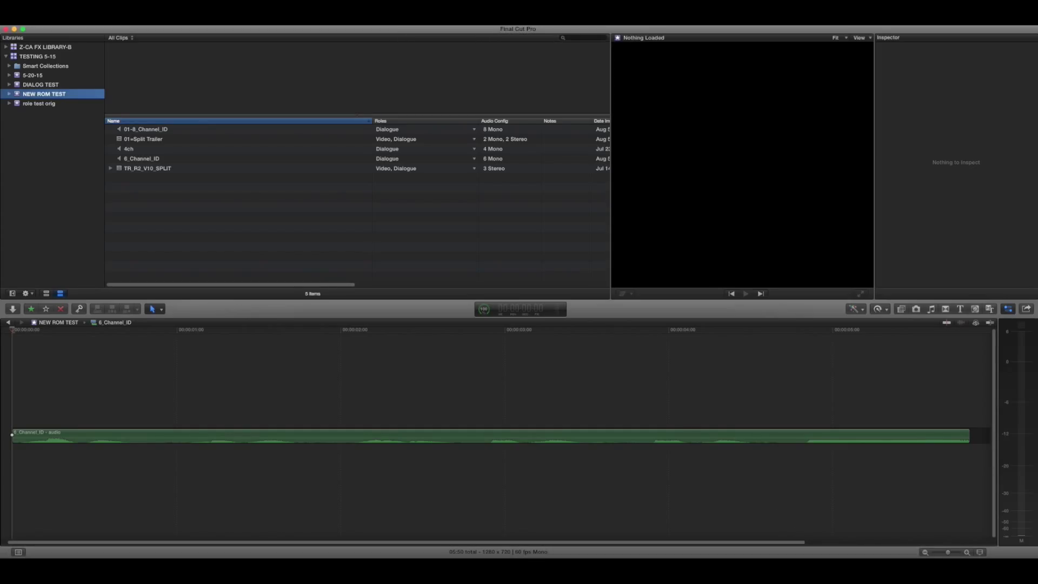
Launch GeekCo Role-O-Matic 3 and choose the exported NEW ROM TEST fcpxml file as its source.
{"action": "left_click", "coordinate": [957, 568]}
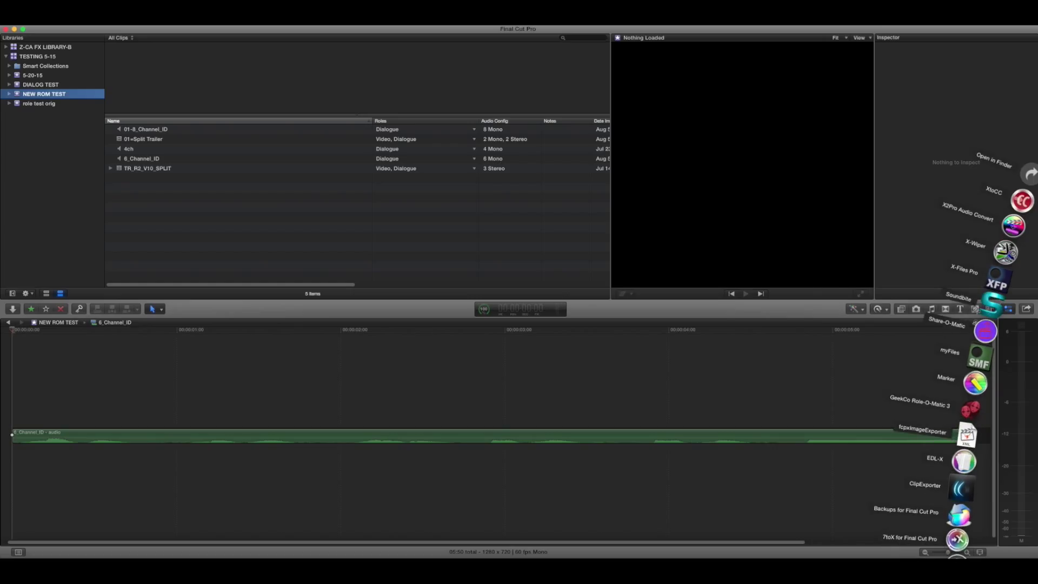
{"action": "left_click", "coordinate": [971, 408]}
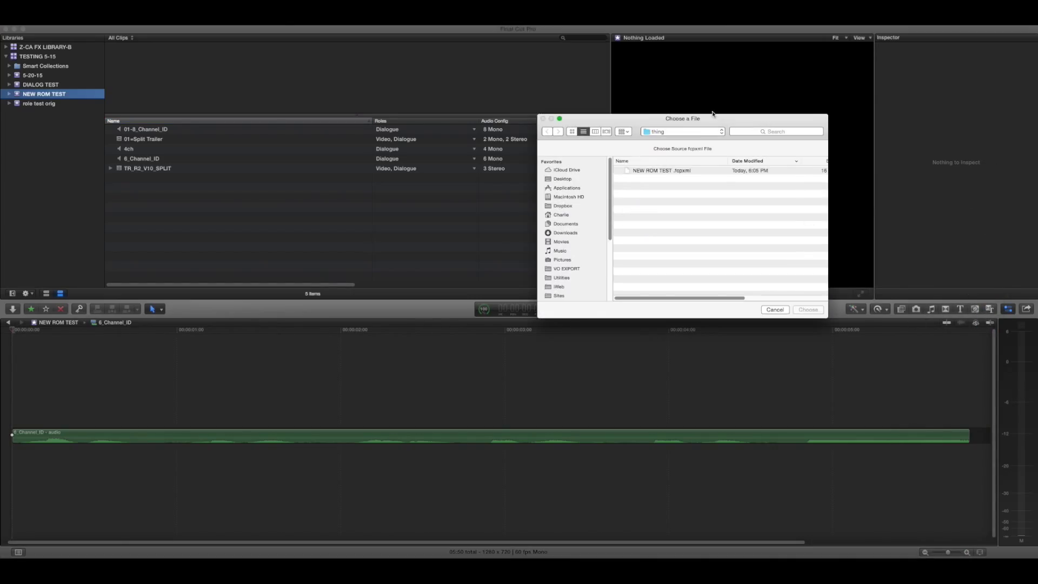
{"action": "left_click", "coordinate": [664, 171]}
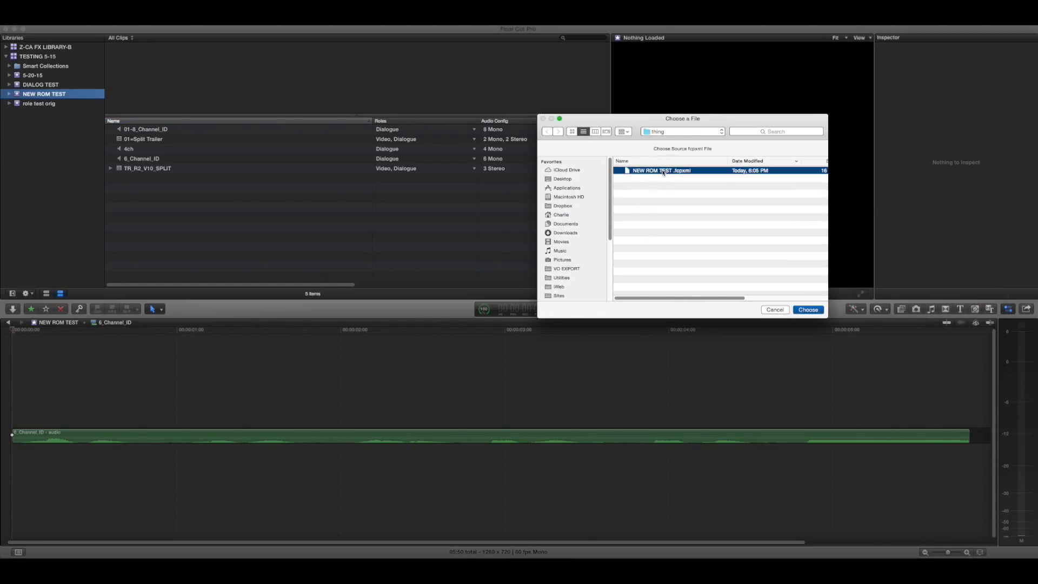
{"action": "left_click", "coordinate": [807, 310]}
Save the output file as test1.fcpxml in the thing folder and acknowledge the pre-run reminders.
{"action": "left_click", "coordinate": [644, 175]}
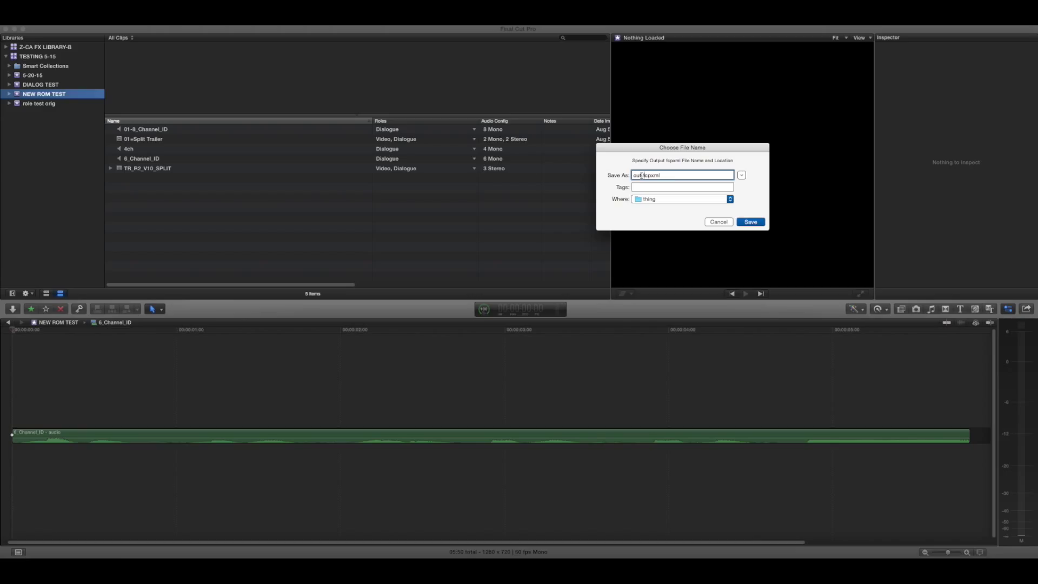
{"action": "left_click_drag", "start_coordinate": [643, 175], "coordinate": [626, 178]}
{"action": "type", "text": "test1"}
{"action": "key", "text": "Return"}
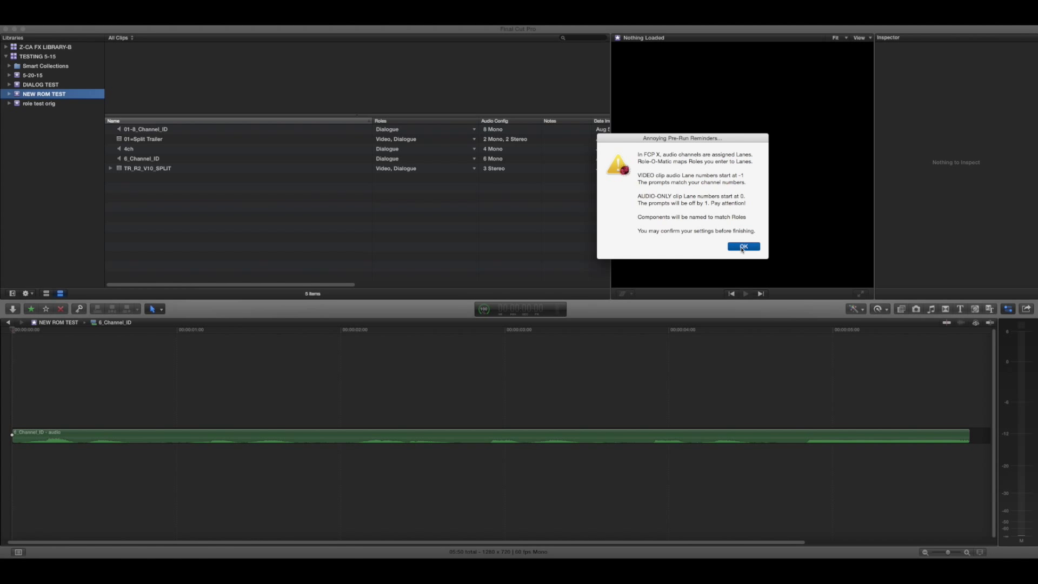
{"action": "left_click", "coordinate": [742, 248]}
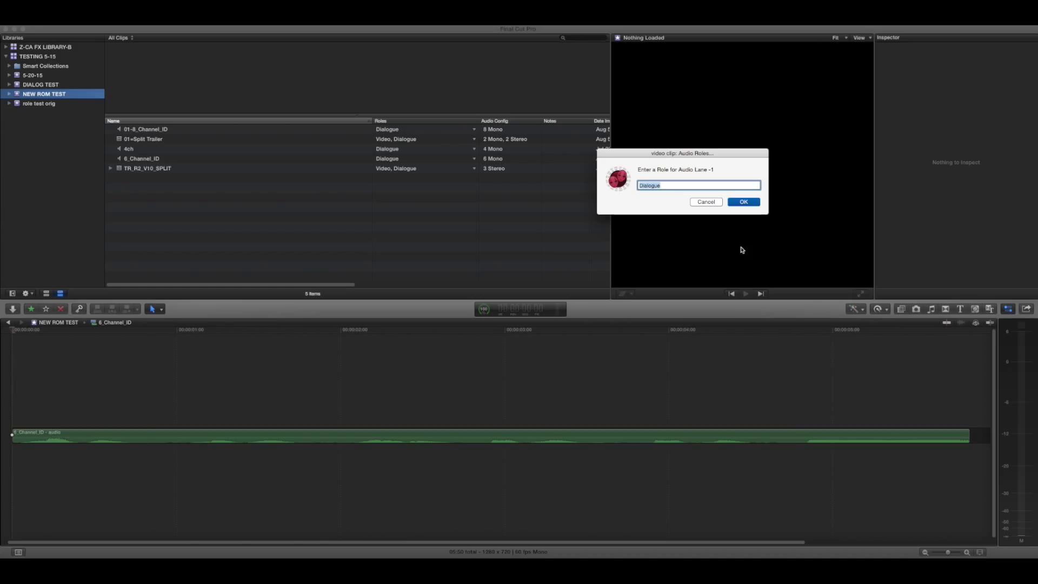
{"action": "type", "text": "ch1"}
{"action": "key", "text": "Return"}
{"action": "type", "text": "ch2"}
{"action": "key", "text": "Return"}
{"action": "type", "text": "ch3"}
{"action": "key", "text": "Return"}
{"action": "type", "text": "ch"}
{"action": "key", "text": "Return"}
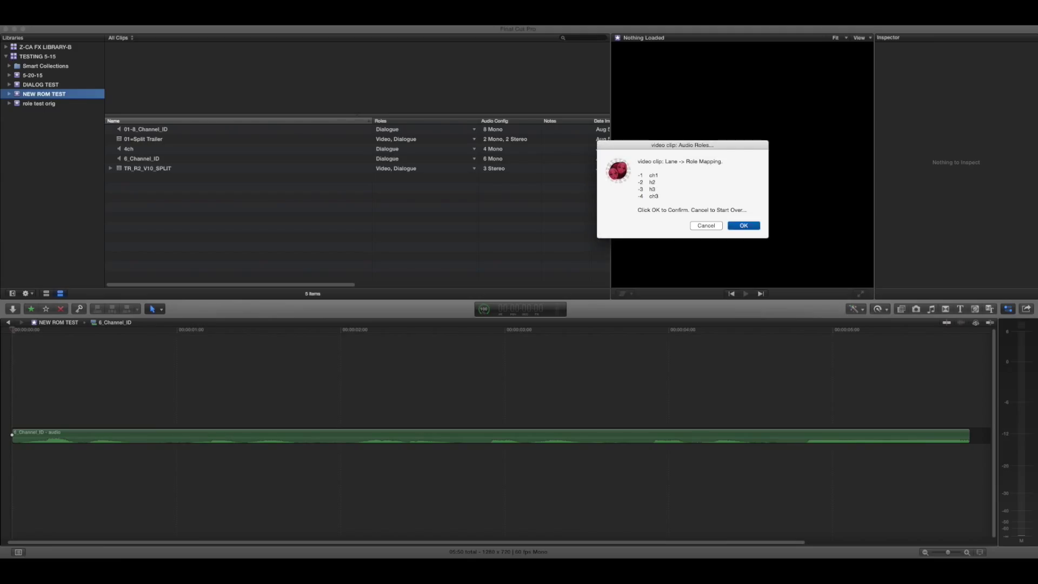
{"action": "left_click", "coordinate": [706, 226]}
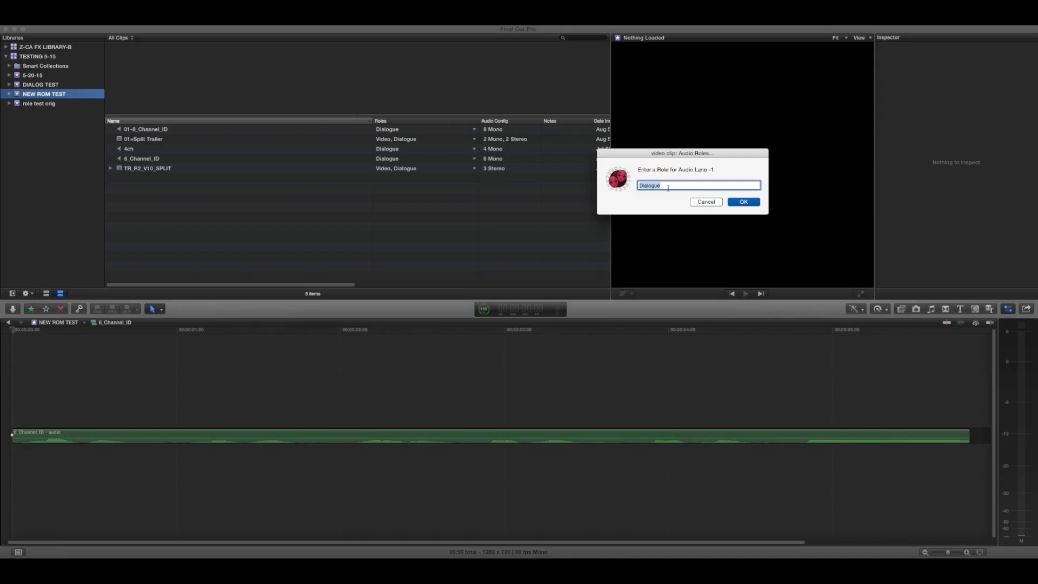
Map video clip audio lanes -1 to -4 to the roles ch1, ch2, ch3 and ch4, and accept the mapping.
{"action": "type", "text": "ch"}
{"action": "key", "text": "Return"}
{"action": "type", "text": "ch2"}
{"action": "key", "text": "Return"}
{"action": "type", "text": "c"}
{"action": "key", "text": "Return"}
{"action": "type", "text": "ch4"}
{"action": "key", "text": "Return"}
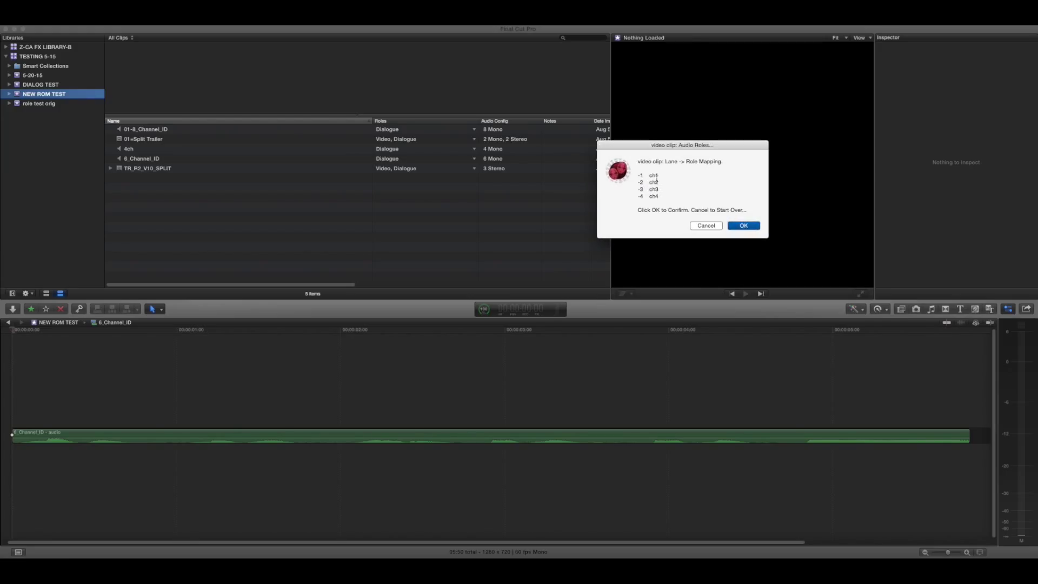
{"action": "left_click", "coordinate": [739, 225]}
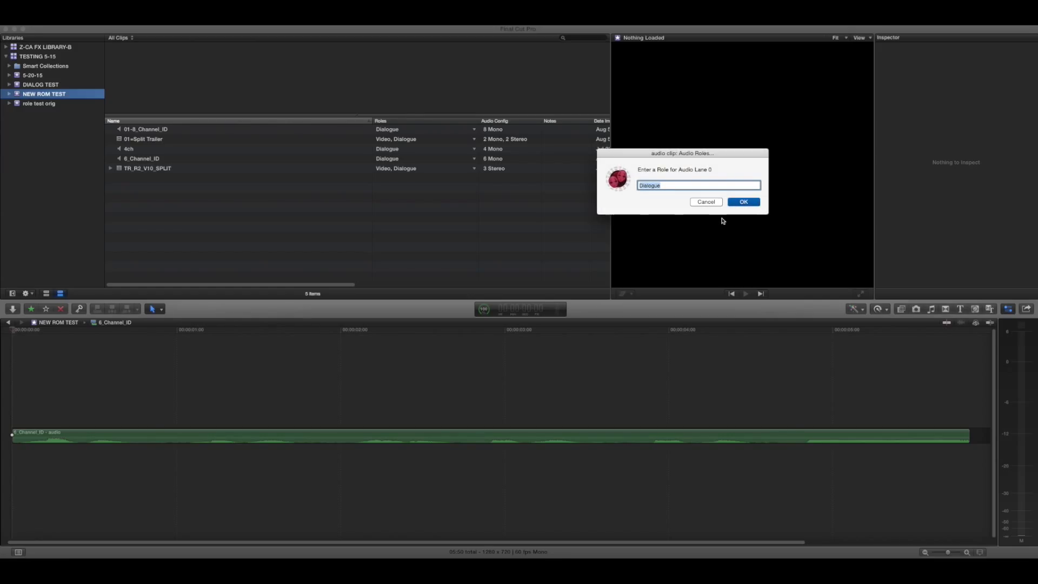
Map audio-only clip lanes 0 to -7 to the roles ch1 through ch8, and finish by replacing all existing component names.
{"action": "type", "text": "ch1"}
{"action": "key", "text": "Return"}
{"action": "type", "text": "ch2"}
{"action": "key", "text": "Return"}
{"action": "type", "text": "ch3"}
{"action": "key", "text": "Return"}
{"action": "type", "text": "ch4"}
{"action": "key", "text": "Return"}
{"action": "type", "text": "ch5"}
{"action": "key", "text": "Return"}
{"action": "type", "text": "ch6"}
{"action": "key", "text": "Return"}
{"action": "type", "text": "ch"}
{"action": "key", "text": "Return"}
{"action": "type", "text": "ch8"}
{"action": "key", "text": "Return"}
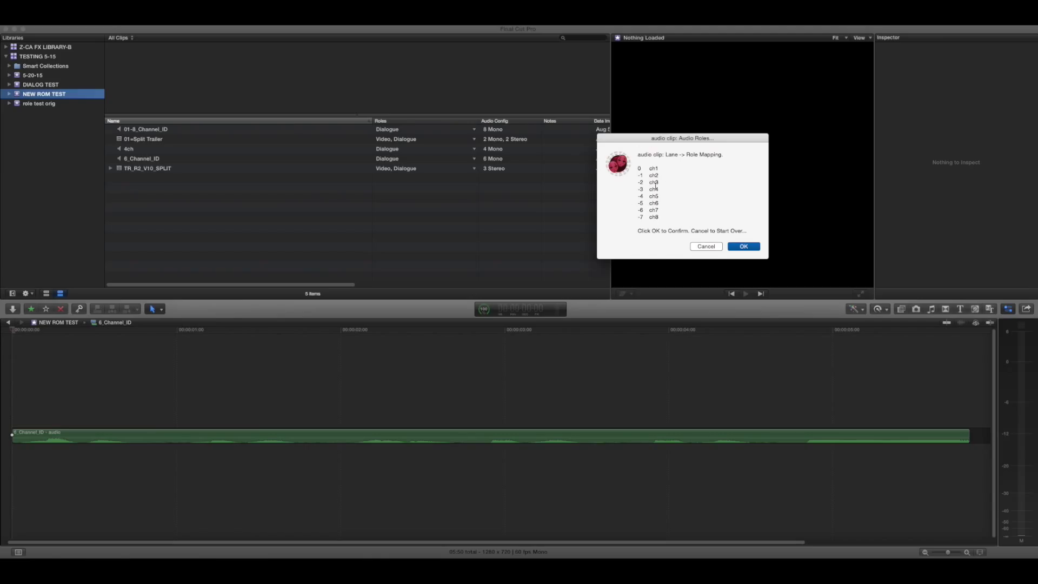
{"action": "left_click", "coordinate": [740, 247]}
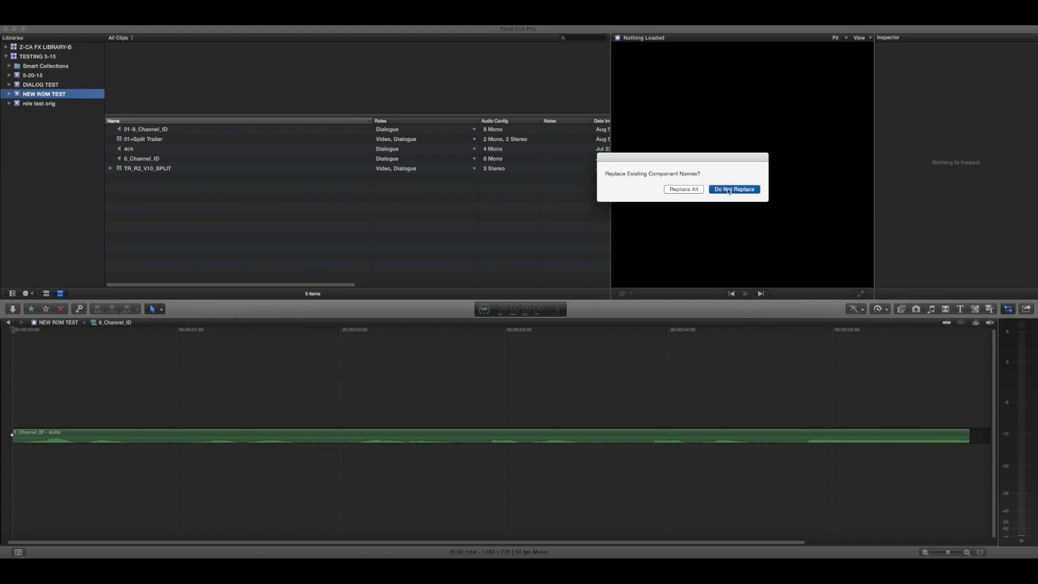
{"action": "left_click", "coordinate": [694, 191]}
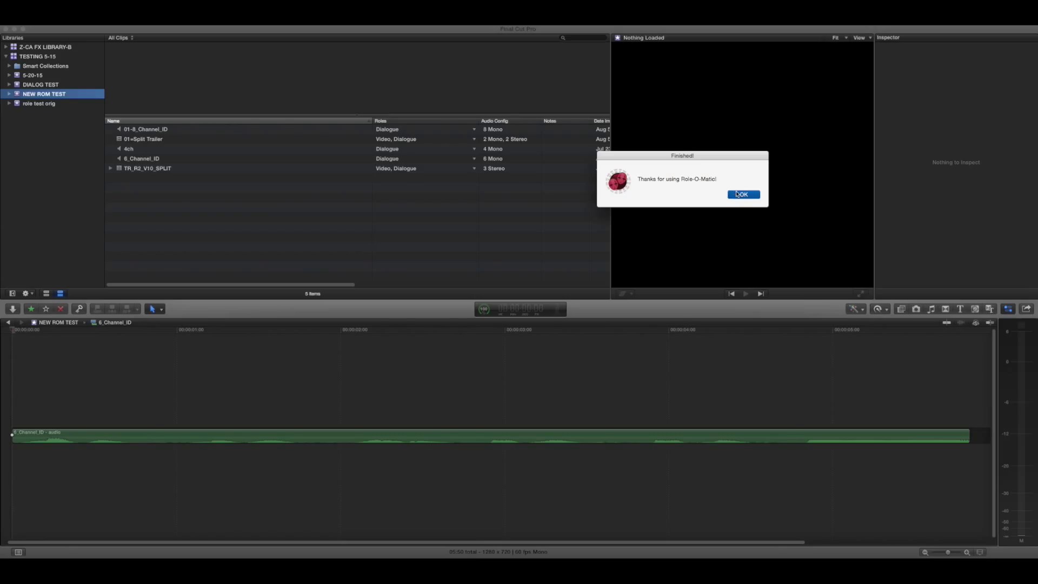
{"action": "left_click", "coordinate": [737, 195]}
In Final Cut Pro, import the test1.fcpxml file into the TESTING 5-15 library.
{"action": "left_click", "coordinate": [54, 22]}
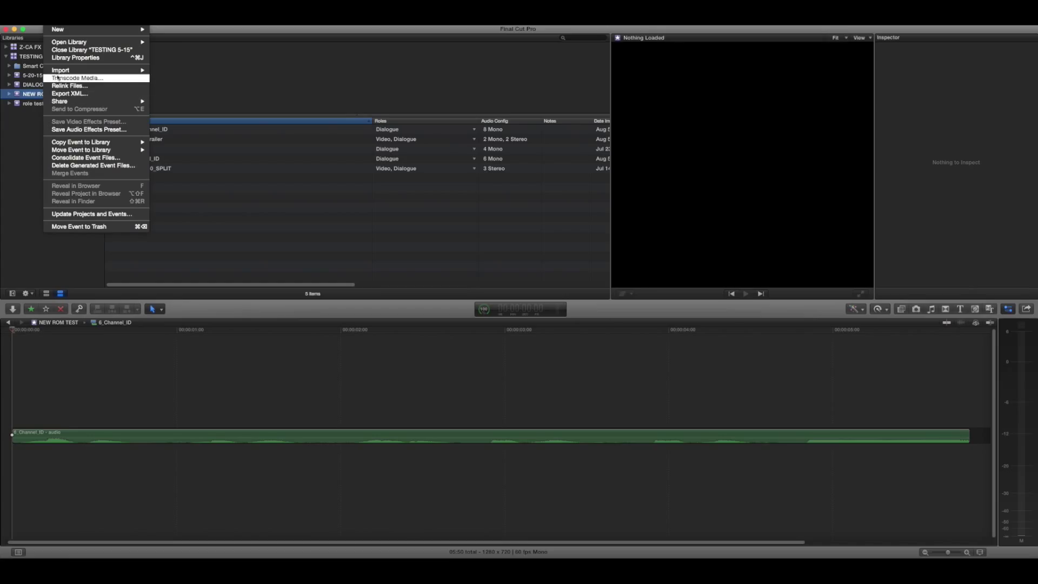
{"action": "left_click", "coordinate": [201, 89]}
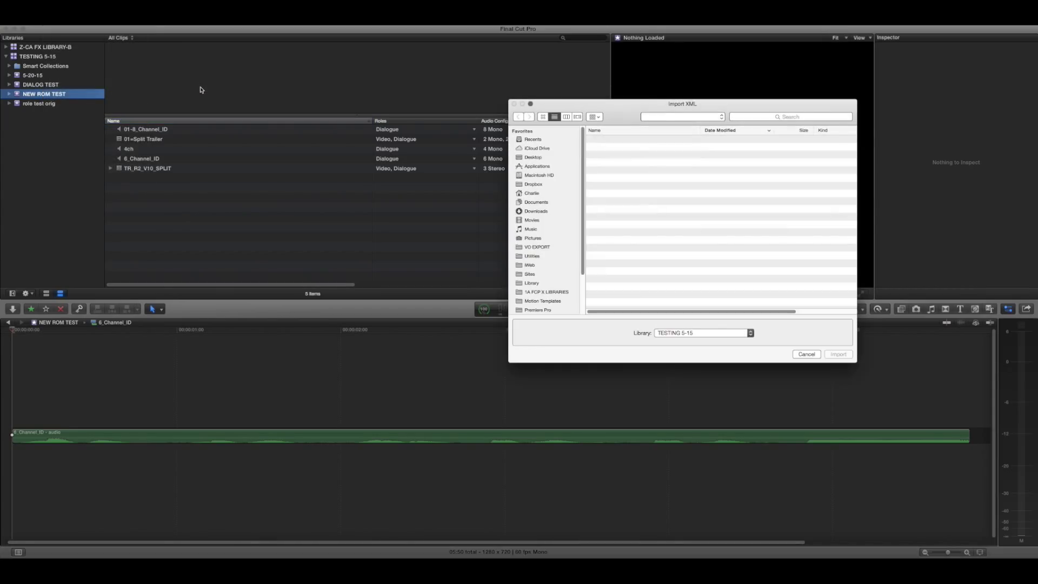
{"action": "left_click", "coordinate": [622, 140]}
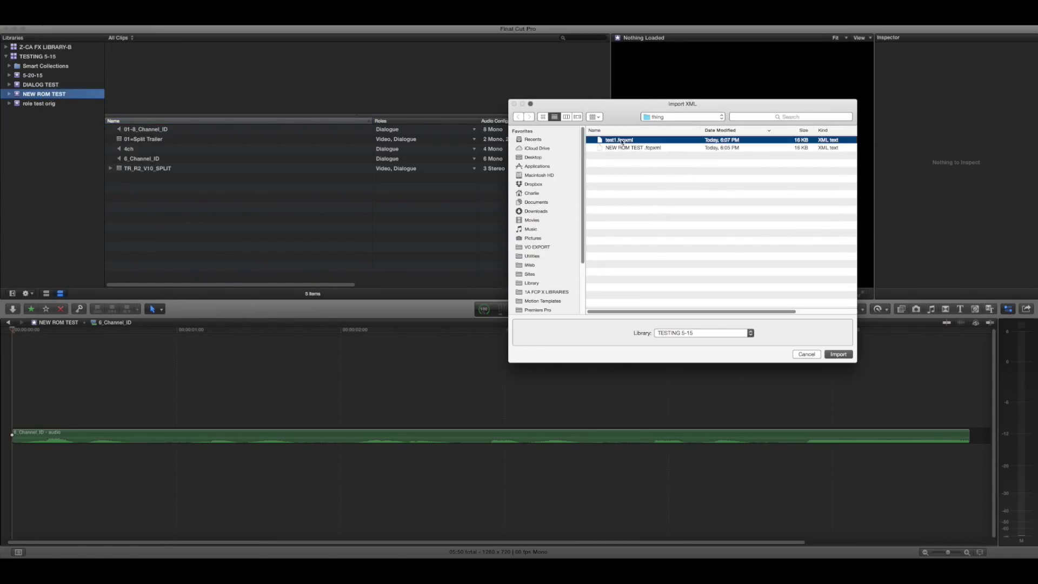
{"action": "left_click", "coordinate": [838, 354]}
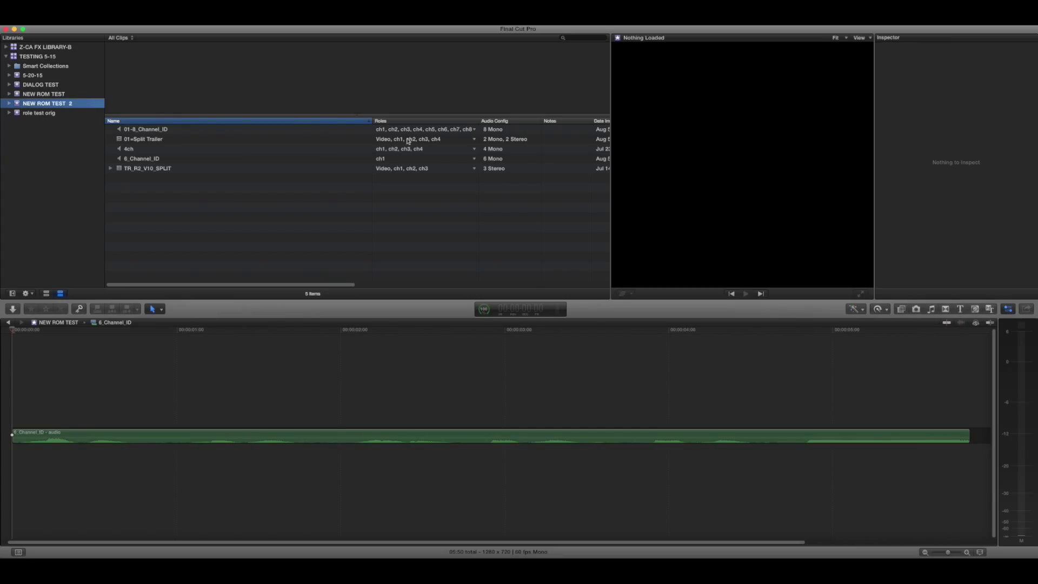
Compare the audio component names of the 01-8_Channel_ID clip between the NEW ROM TEST 2 and NEW ROM TEST events.
{"action": "left_click", "coordinate": [149, 132]}
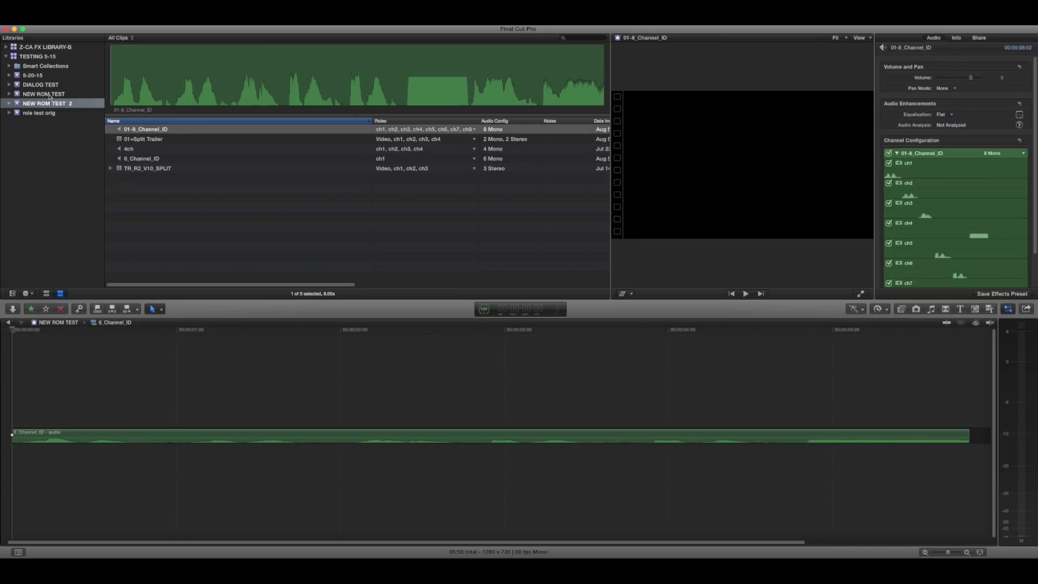
{"action": "left_click", "coordinate": [49, 94]}
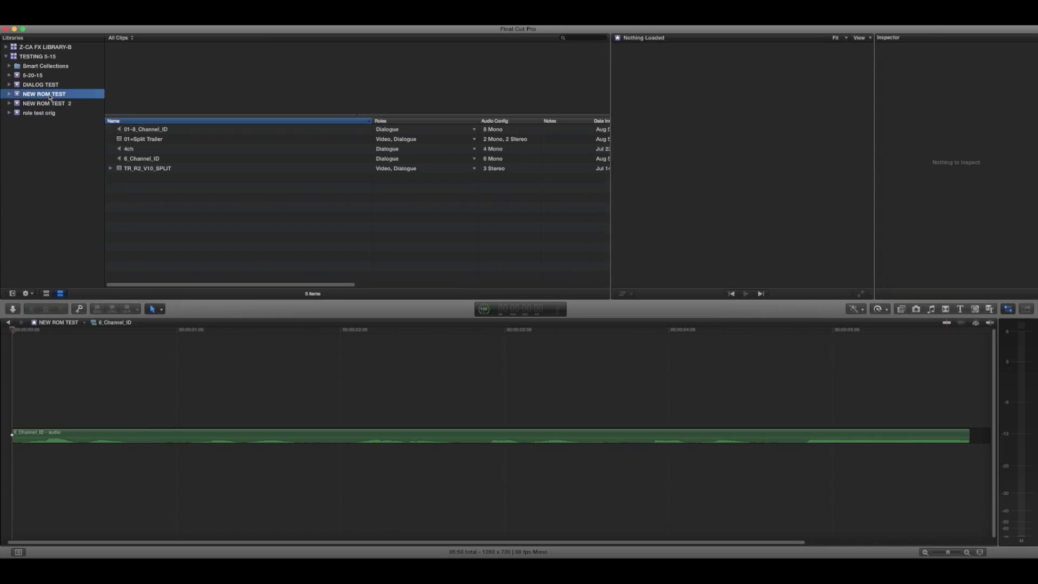
{"action": "left_click", "coordinate": [143, 129]}
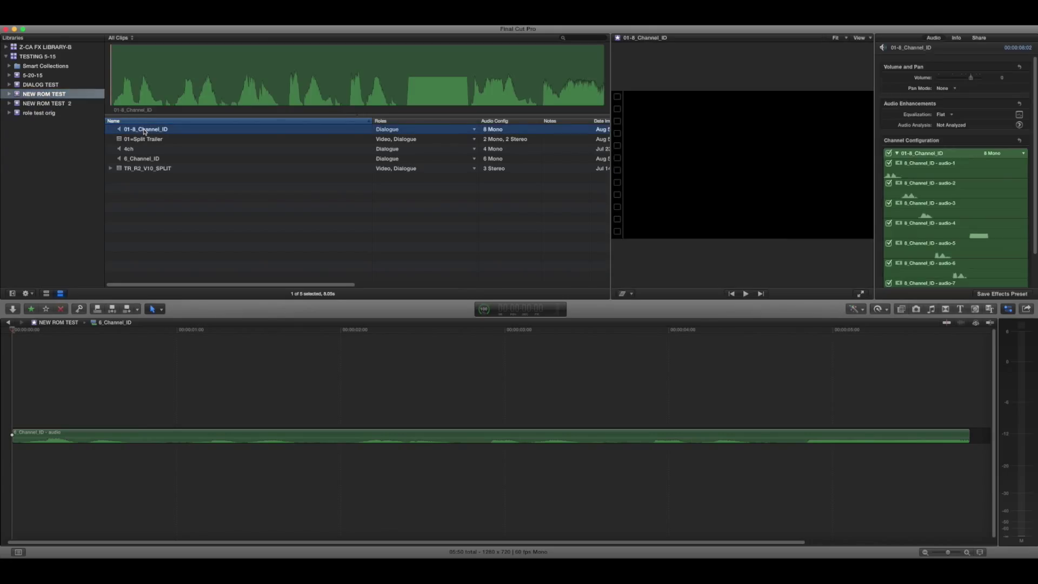
{"action": "left_click", "coordinate": [53, 106]}
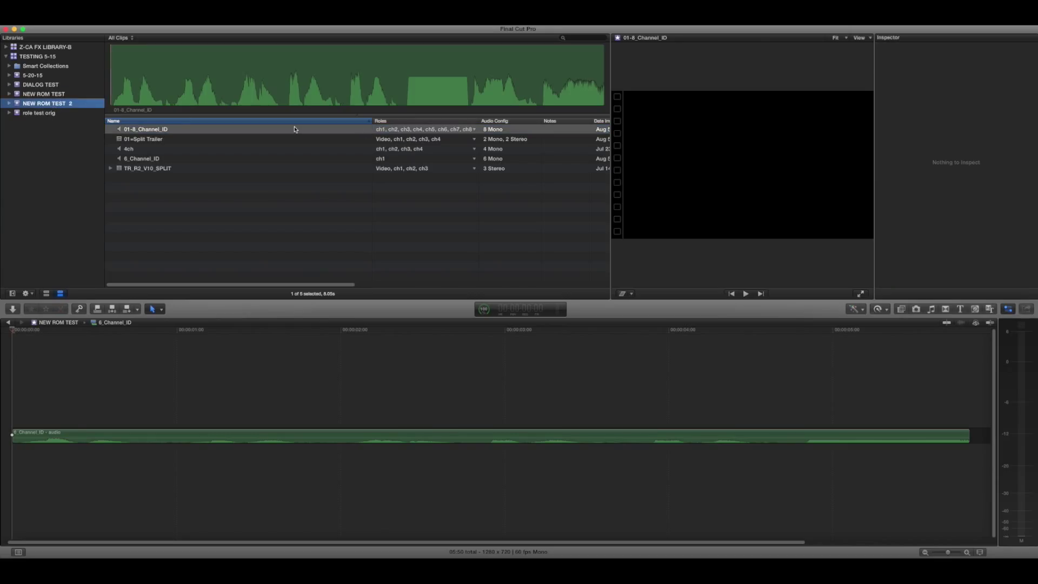
{"action": "left_click", "coordinate": [180, 131]}
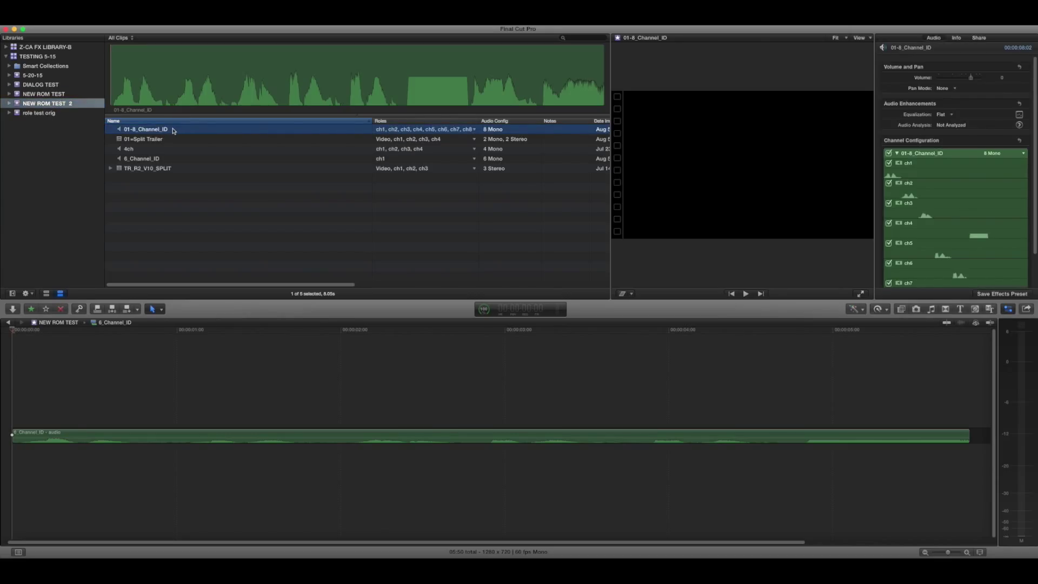
{"action": "left_click", "coordinate": [963, 216]}
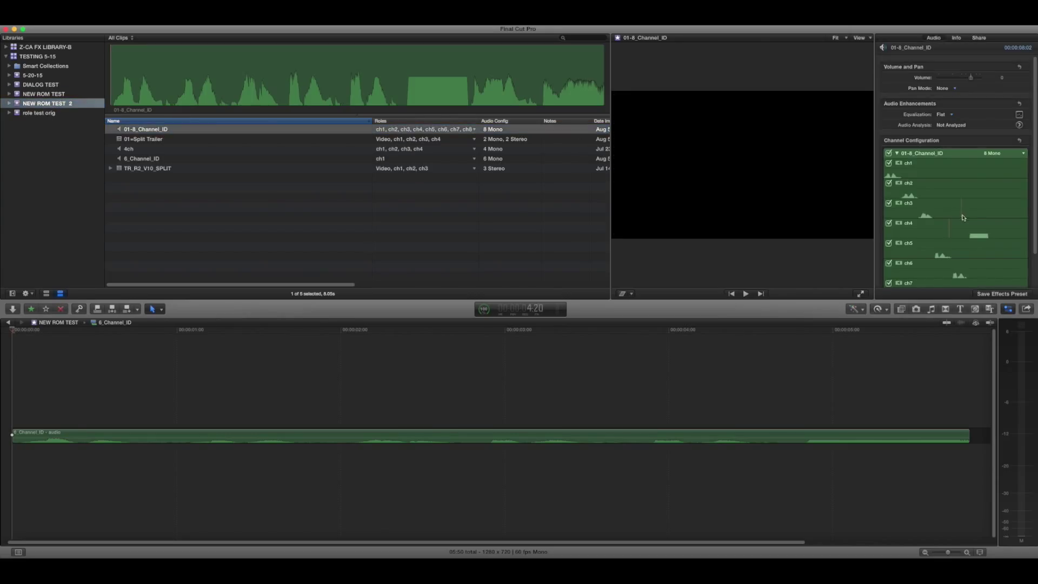
Set the channel configuration of the 6_Channel_ID clip in the NEW ROM TEST 2 event to Surround 5.1.
{"action": "left_click", "coordinate": [151, 159]}
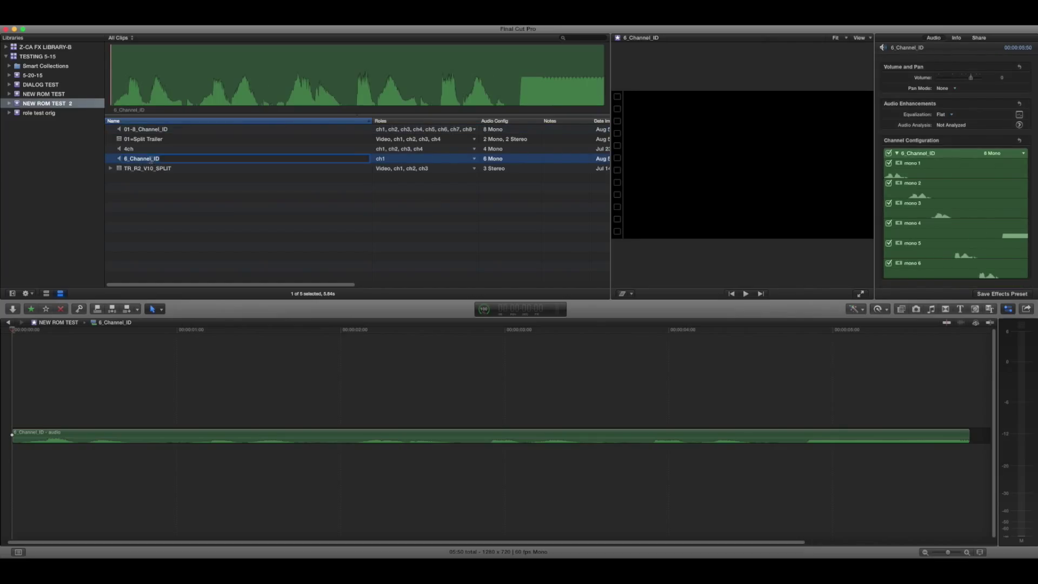
{"action": "left_click", "coordinate": [981, 217]}
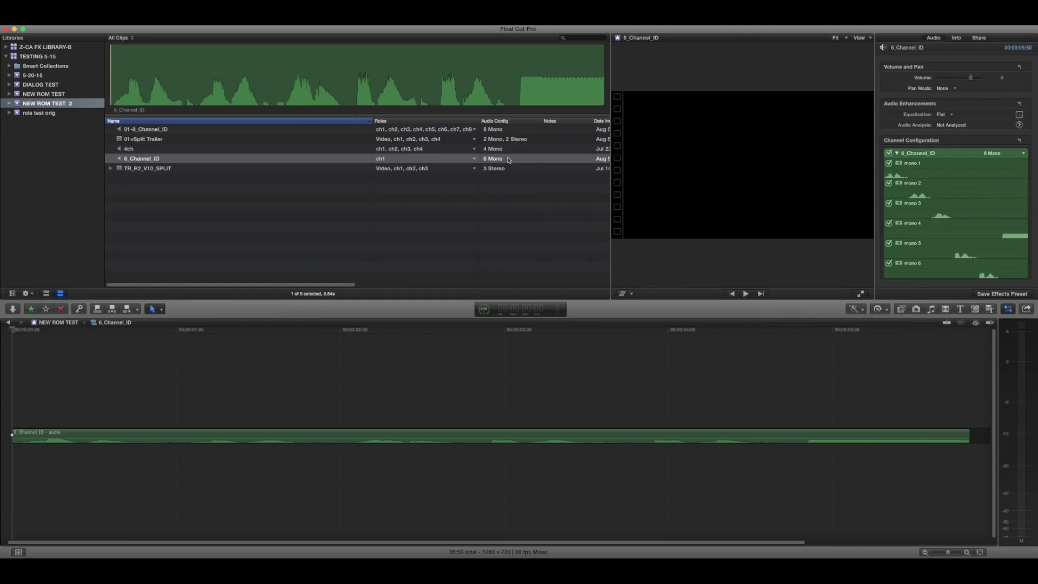
{"action": "left_click", "coordinate": [1023, 153]}
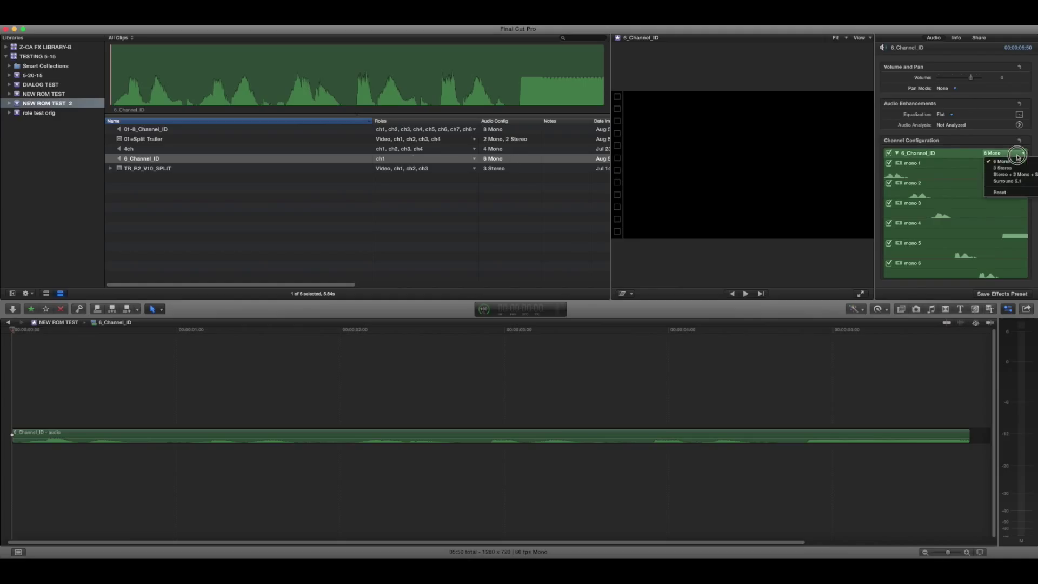
{"action": "left_click", "coordinate": [1010, 182]}
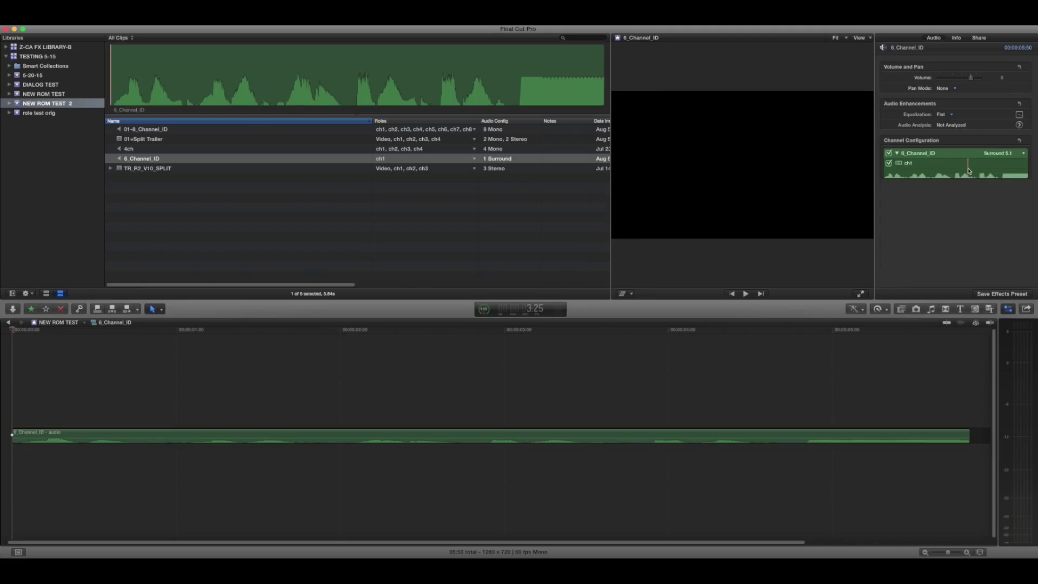